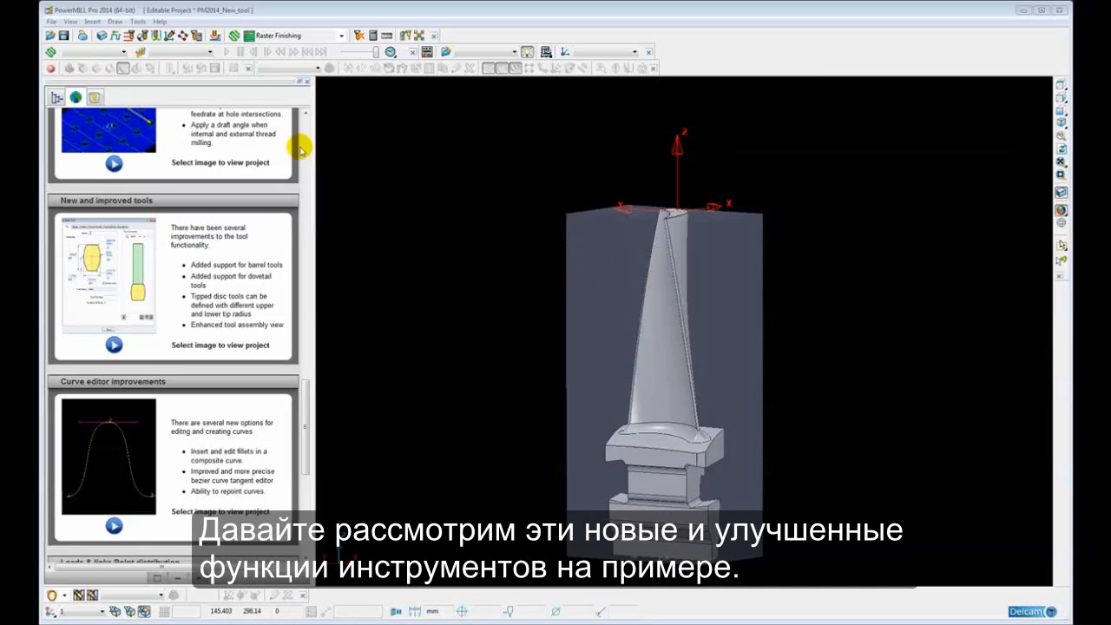
- Create a new barrel tool, keeping its default tip geometry
click(56, 97)
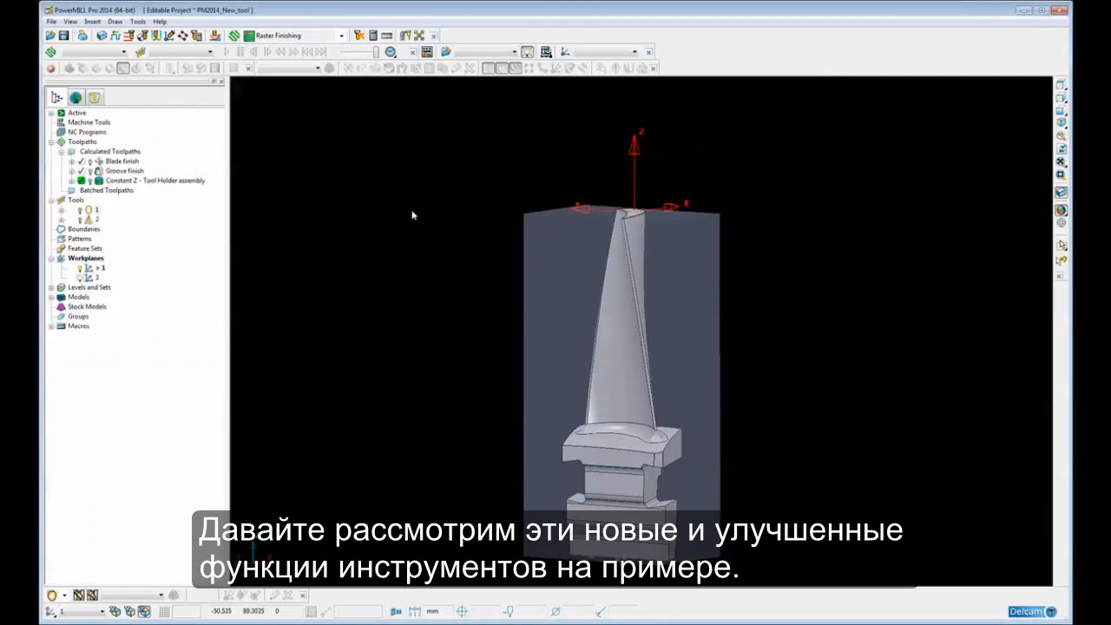
shift+middle_drag(427, 254, 443, 231)
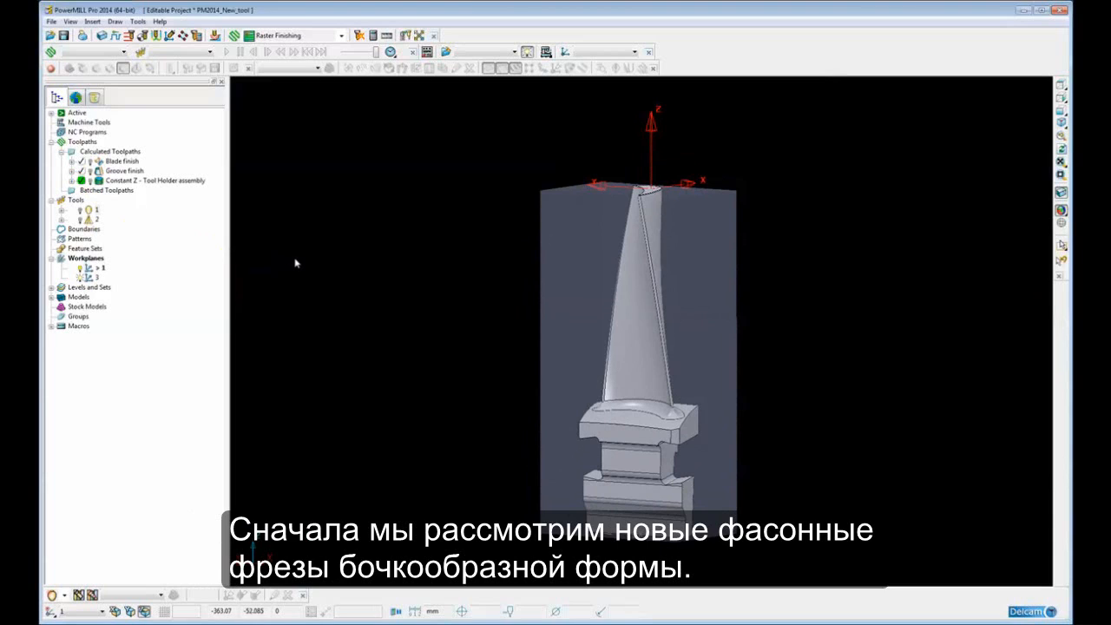
right_click(73, 200)
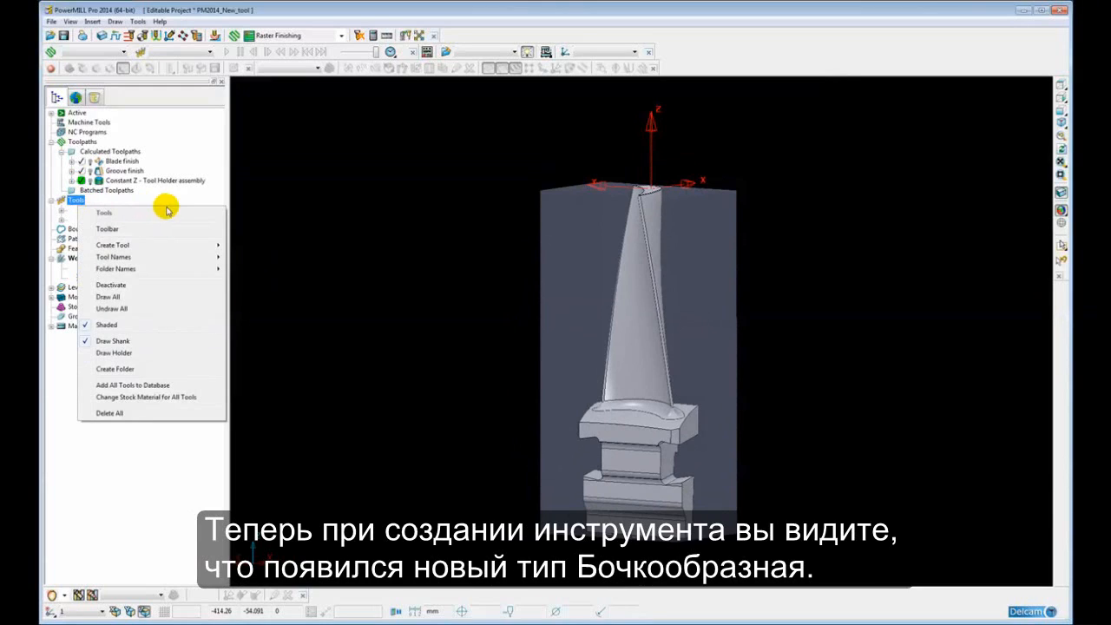
mouse_move(217, 245)
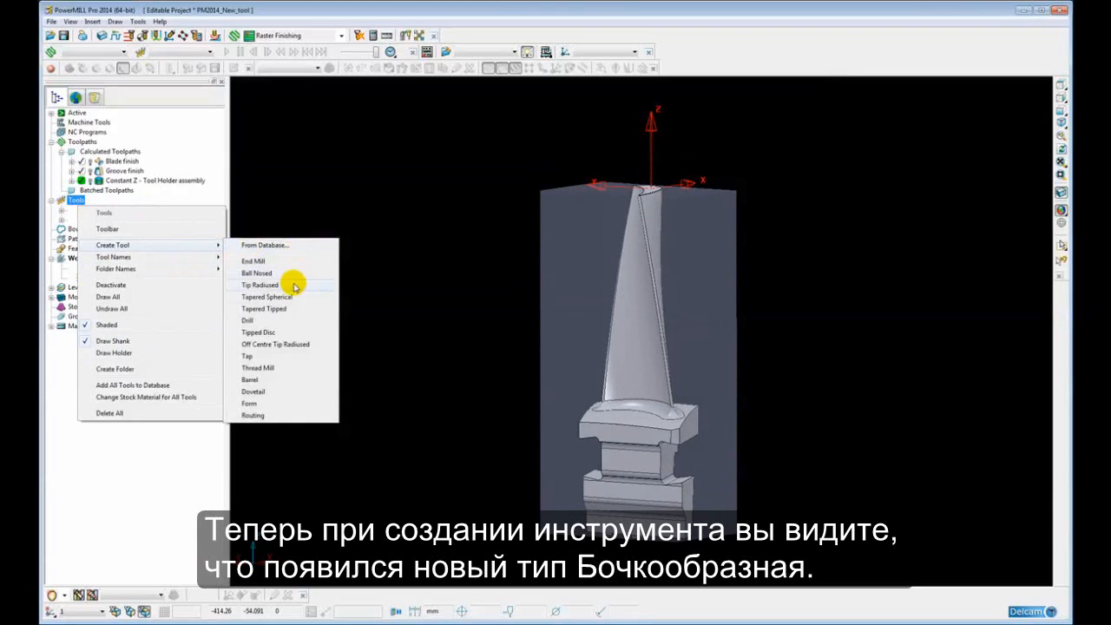
click(249, 381)
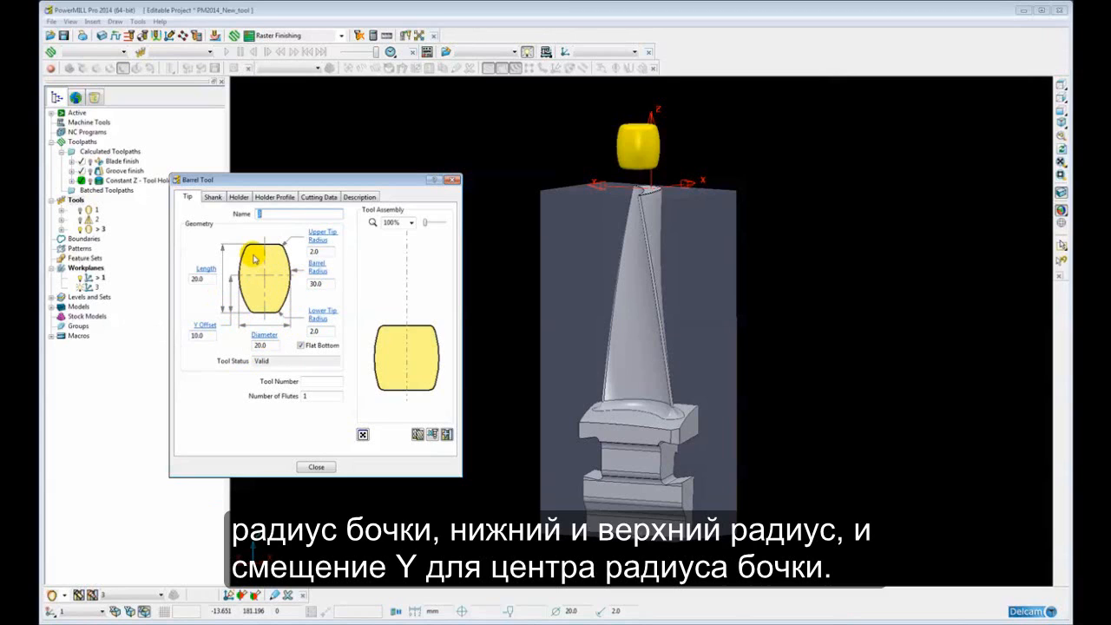
text(3)
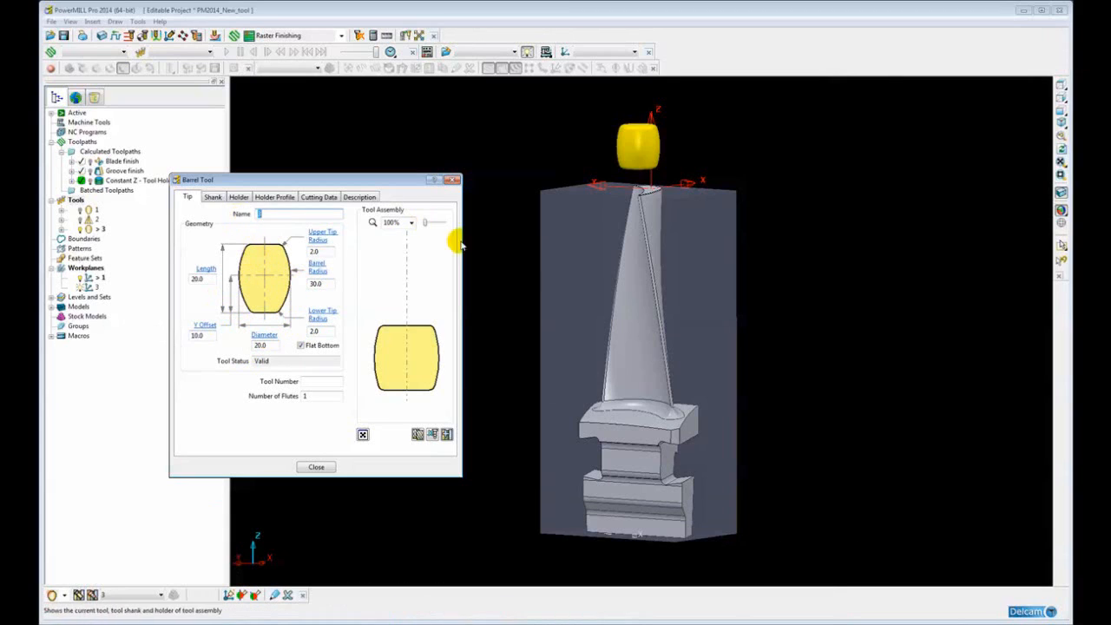
click(452, 180)
- Activate the existing barrel tool 1, which has a shank, and inspect it above the blade
double_click(87, 210)
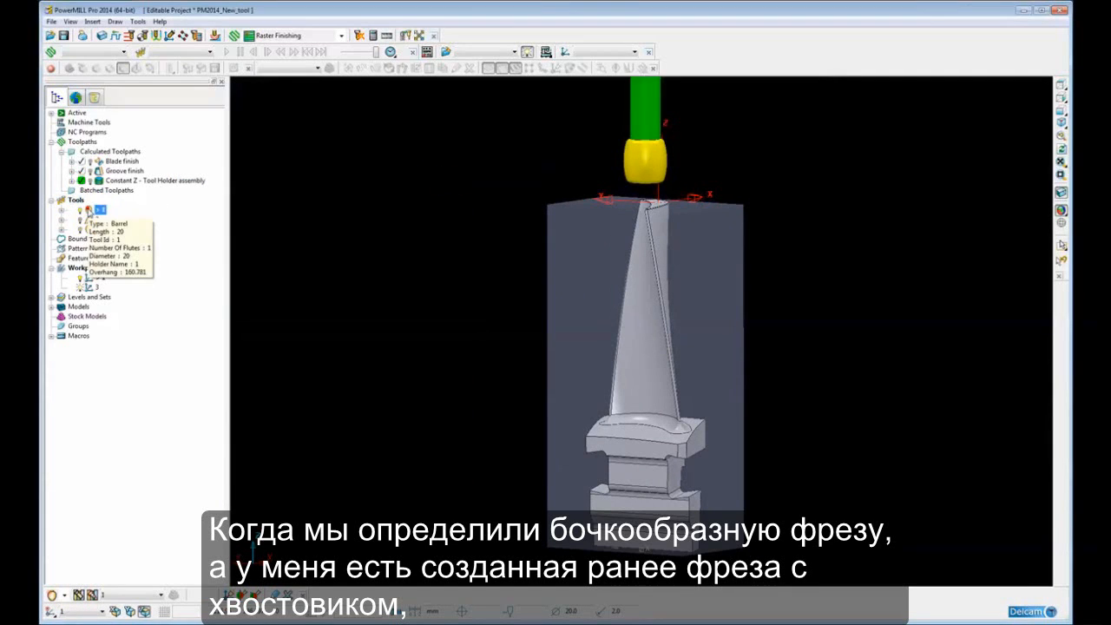
shift+middle_drag(582, 241, 561, 315)
scroll(561, 317, down, 2)
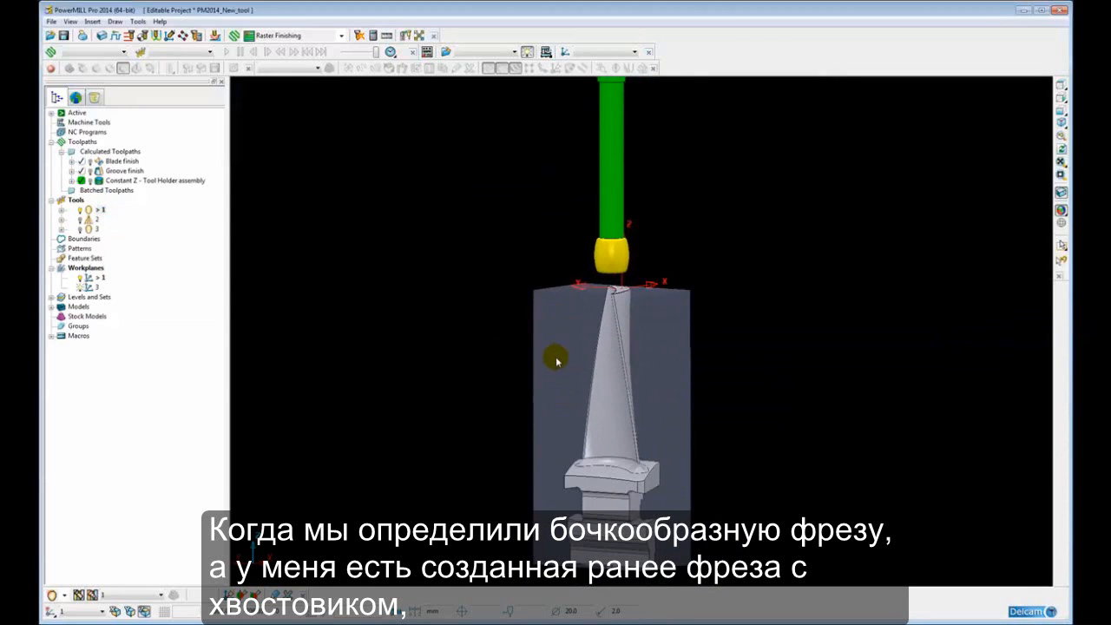
shift+middle_drag(561, 392, 553, 377)
scroll(550, 403, up, 2)
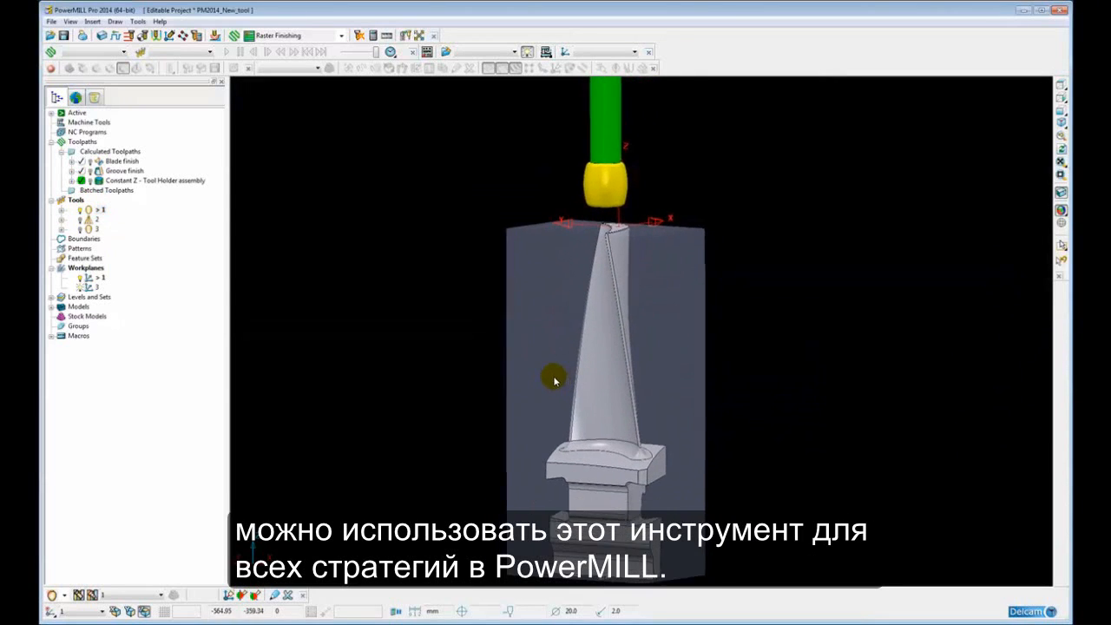
scroll(551, 377, down, 2)
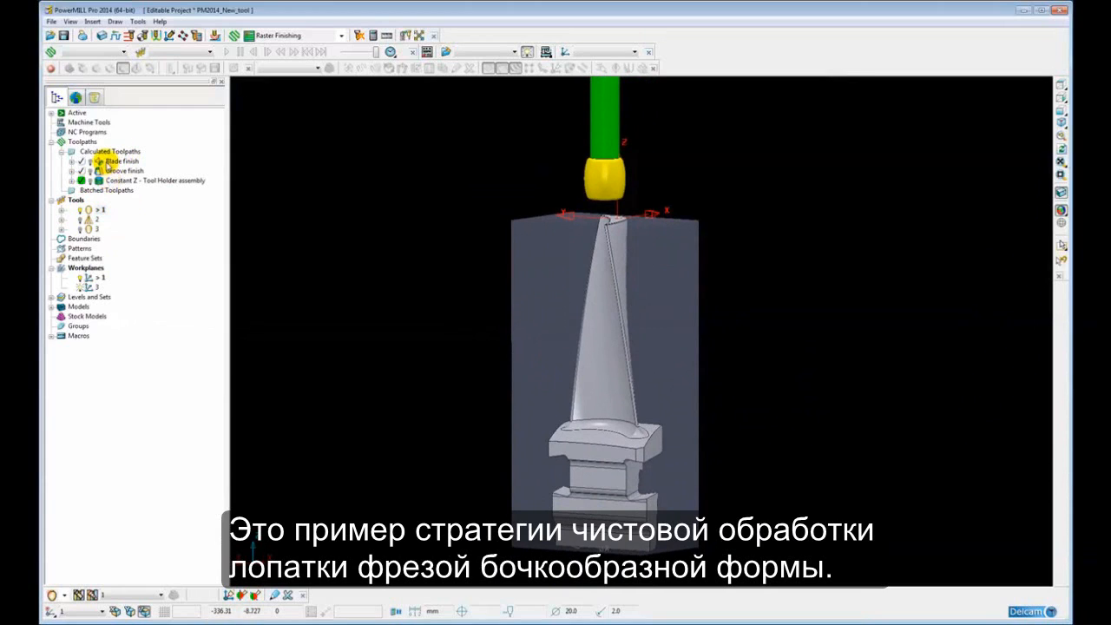
- Activate the Blade finish toolpath and open its surface projection settings to examine them against the blade
double_click(100, 161)
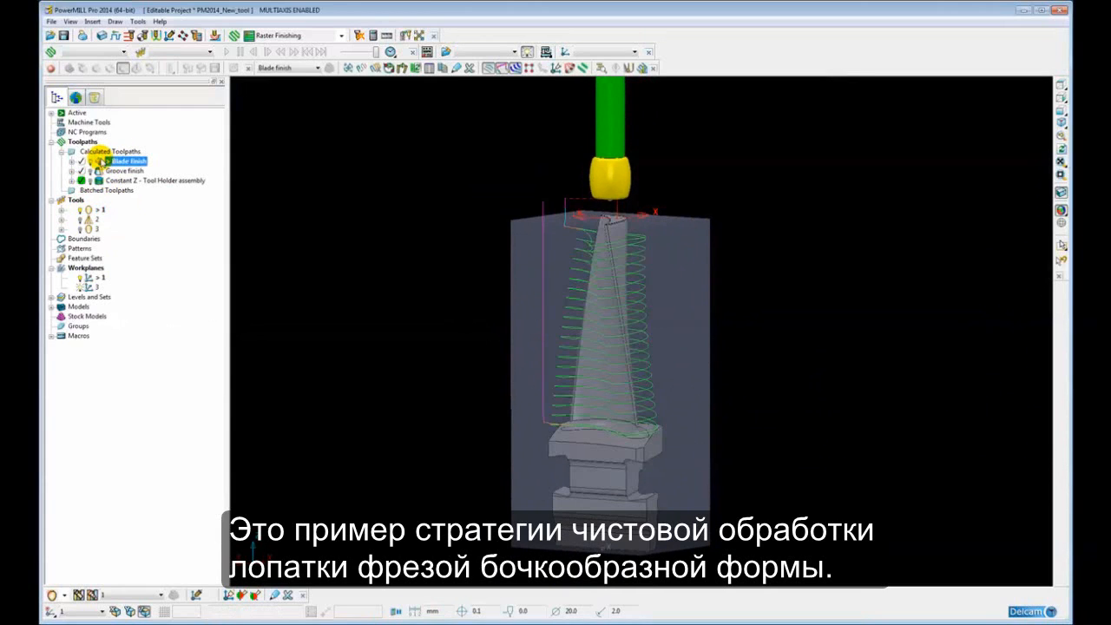
right_click(99, 161)
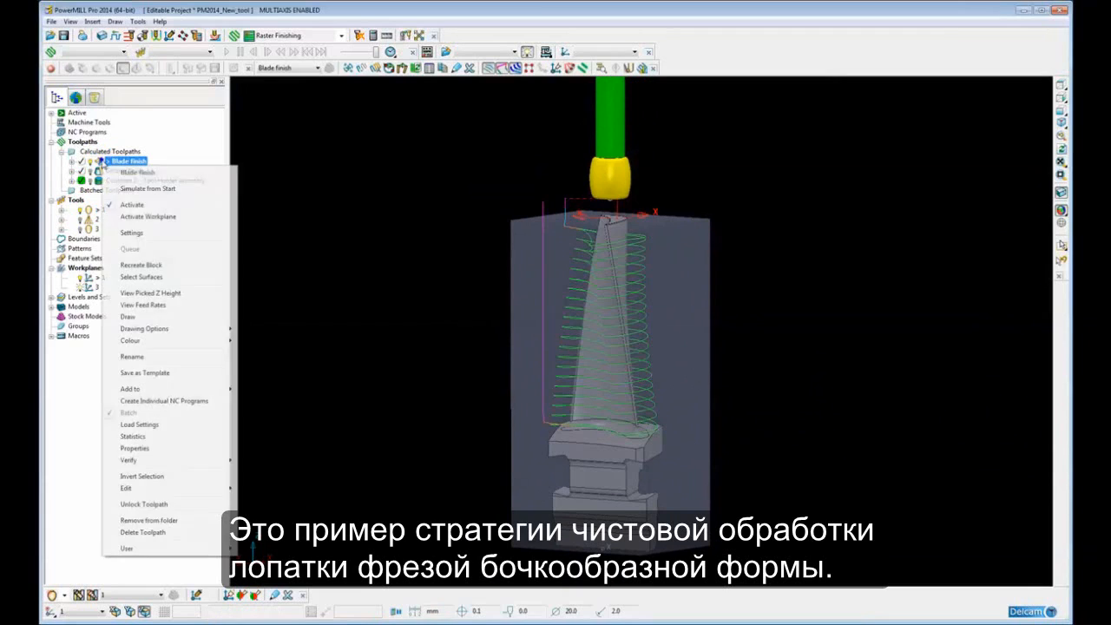
click(130, 233)
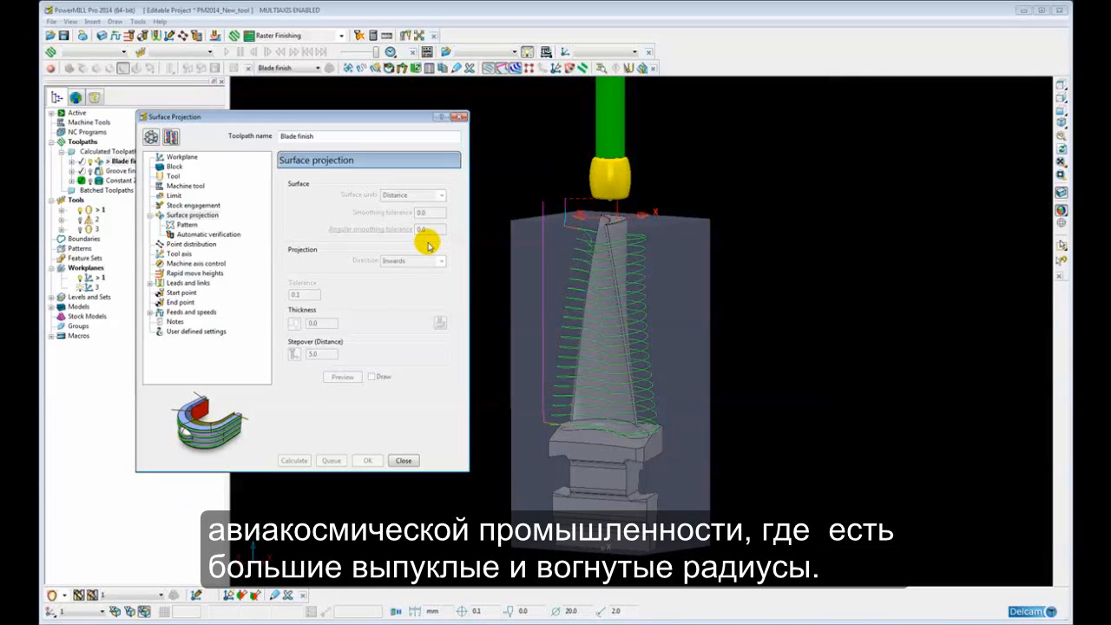
scroll(599, 261, up, 4)
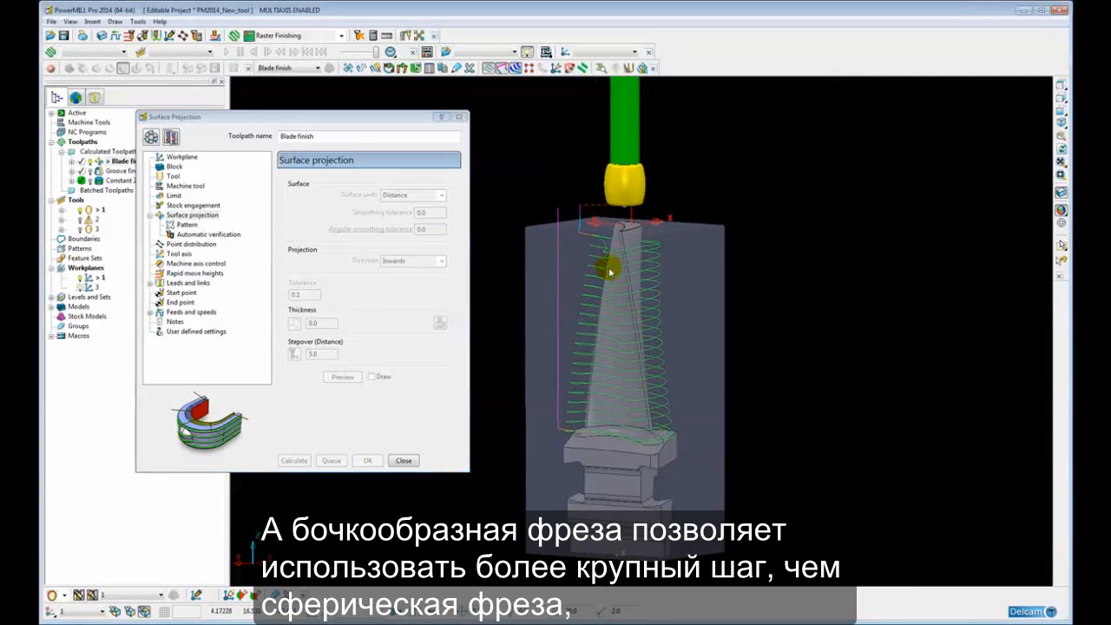
middle_drag(685, 322, 664, 222)
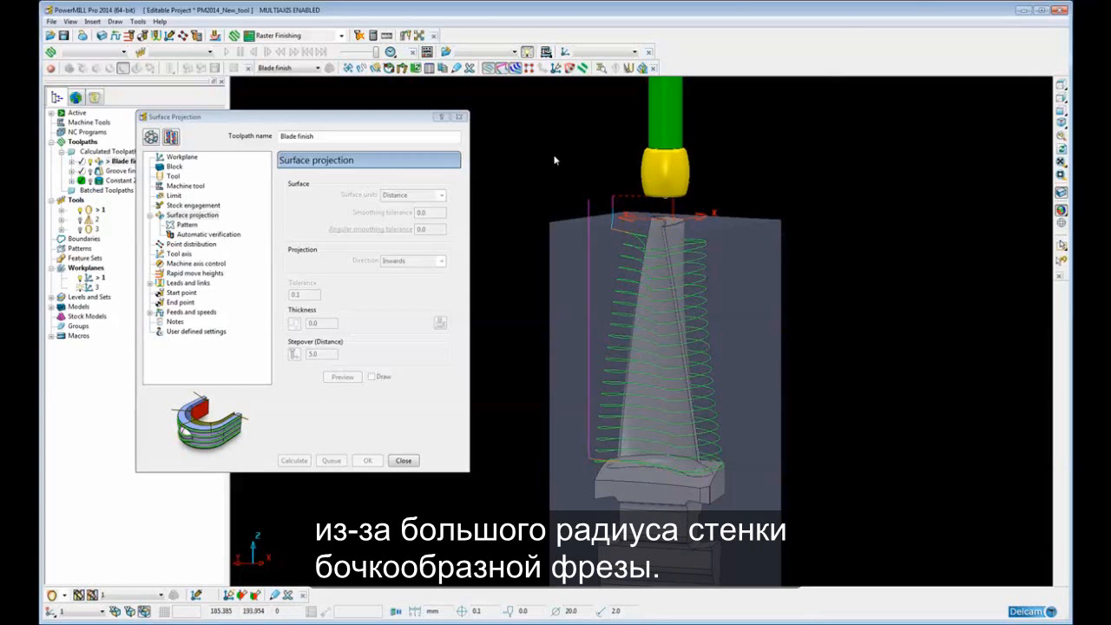
middle_drag(556, 330, 632, 303)
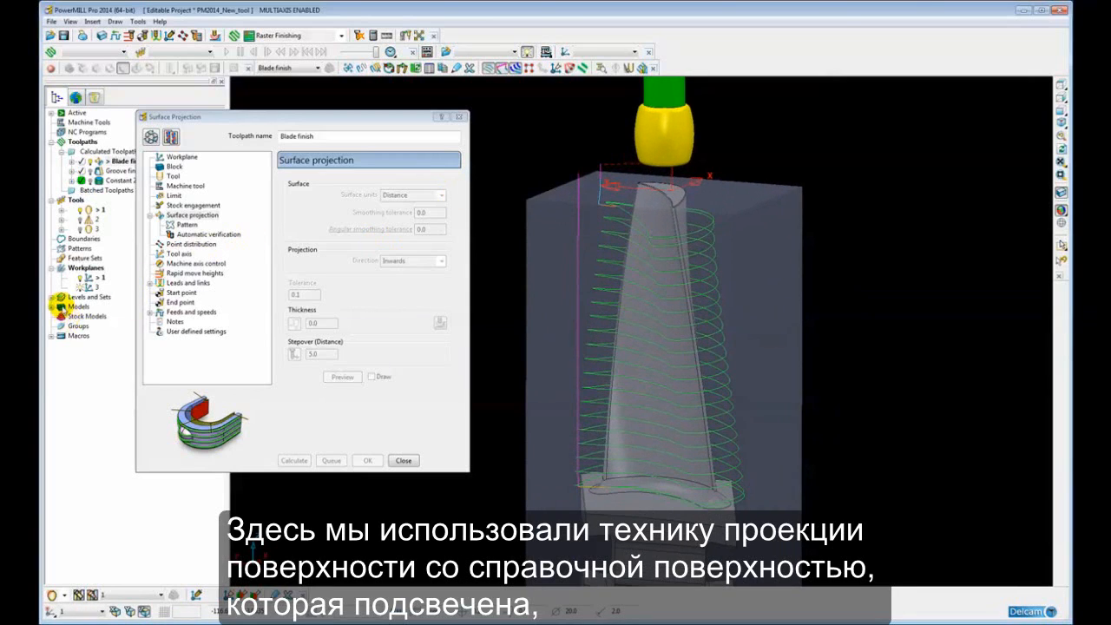
- Briefly display the projection surface level, and review the tool axis settings of the Blade finish toolpath
double_click(61, 297)
click(79, 326)
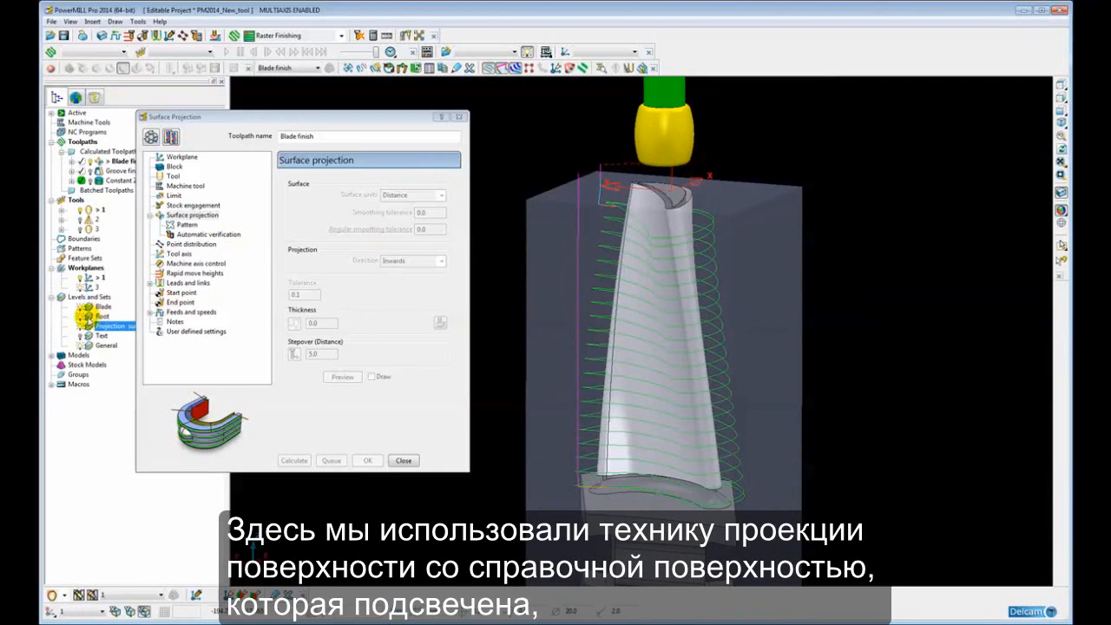
click(79, 327)
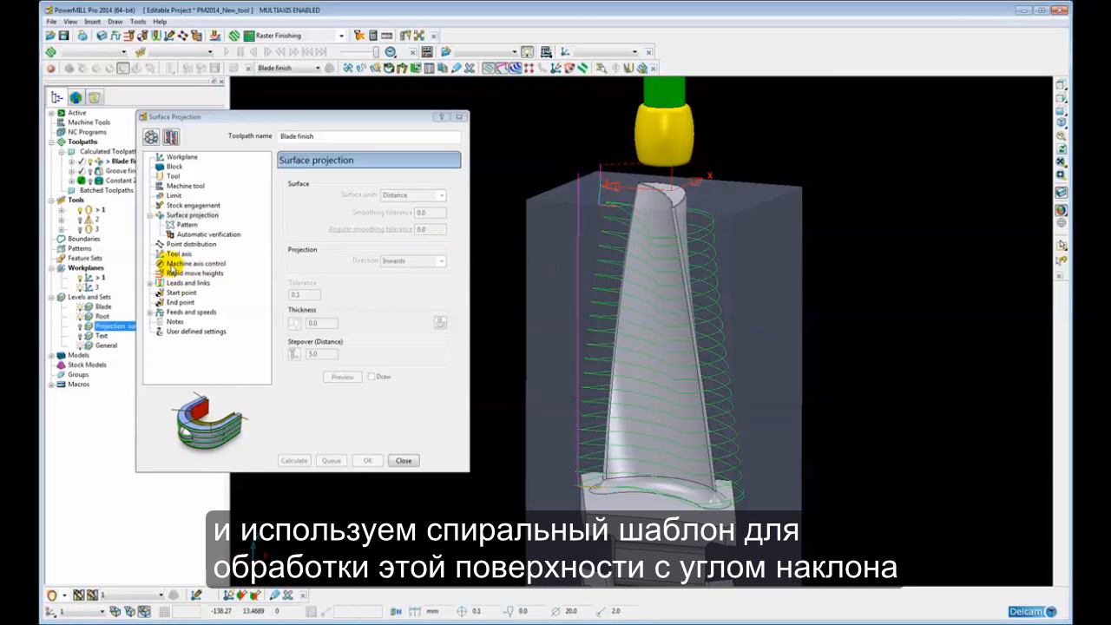
click(178, 253)
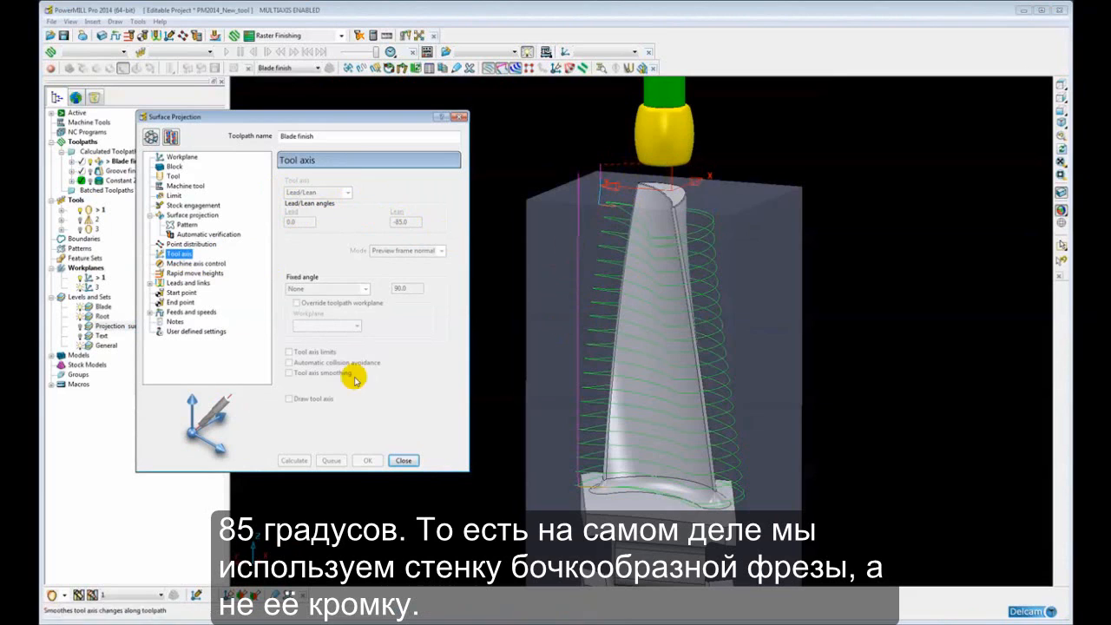
click(403, 460)
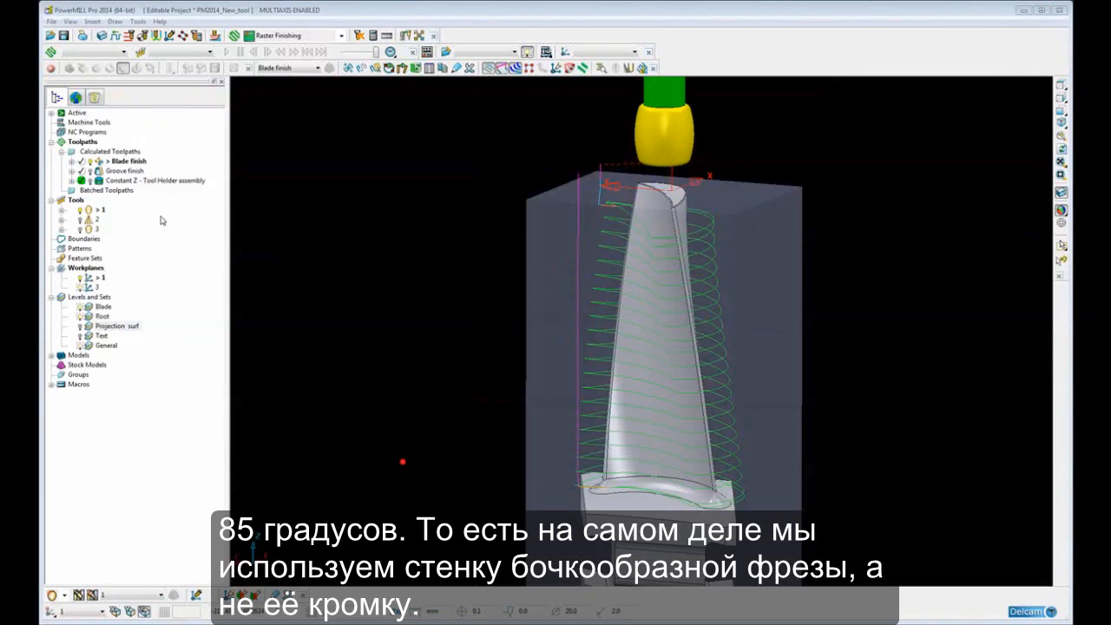
- Simulate the Blade finish toolpath from its start with playback speed reduced to 32 times the feed rate
right_click(126, 163)
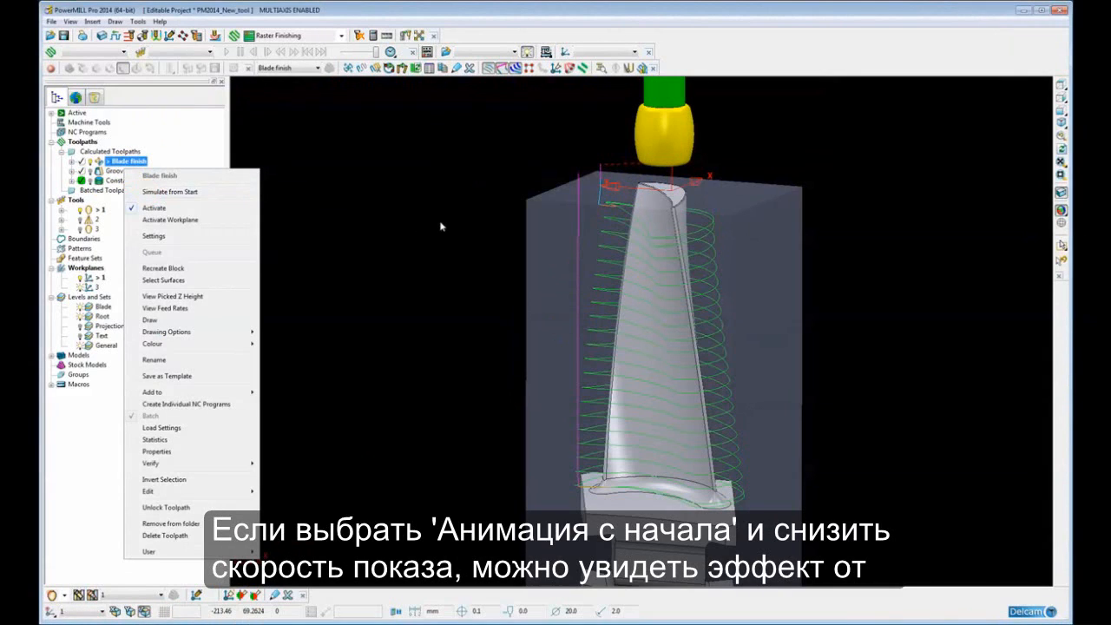
scroll(457, 238, down, 3)
shift+middle_drag(458, 248, 462, 278)
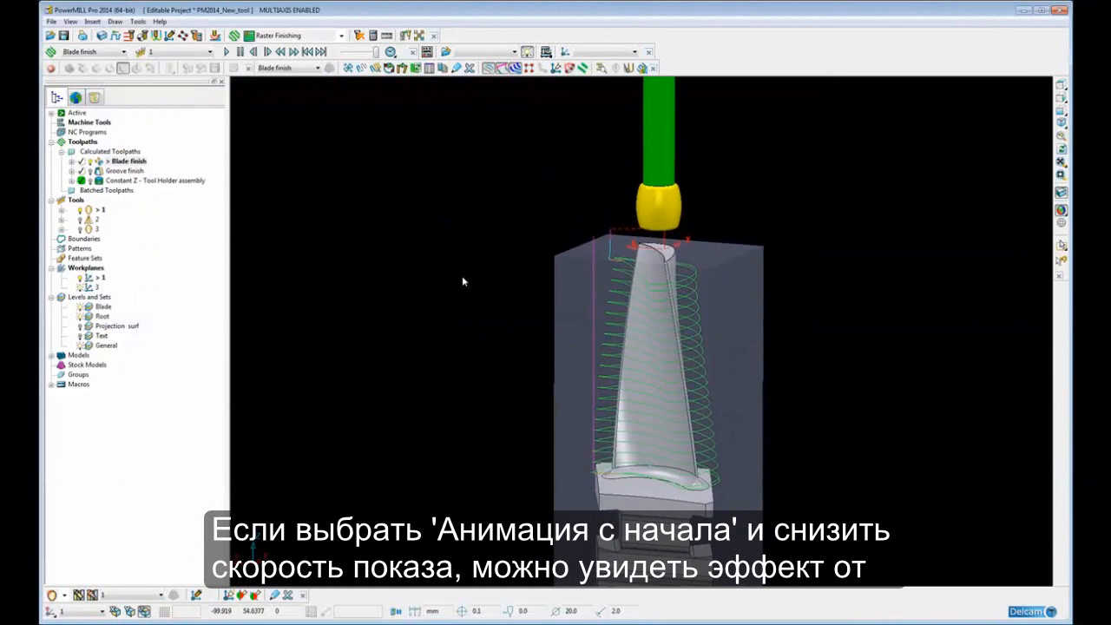
drag(374, 51, 356, 51)
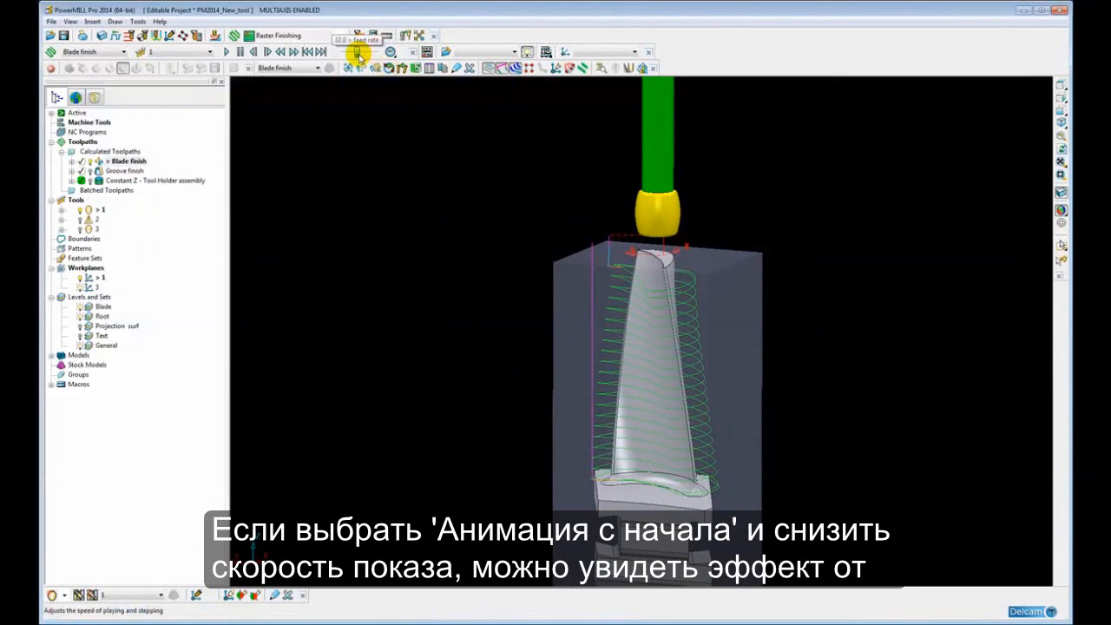
click(228, 51)
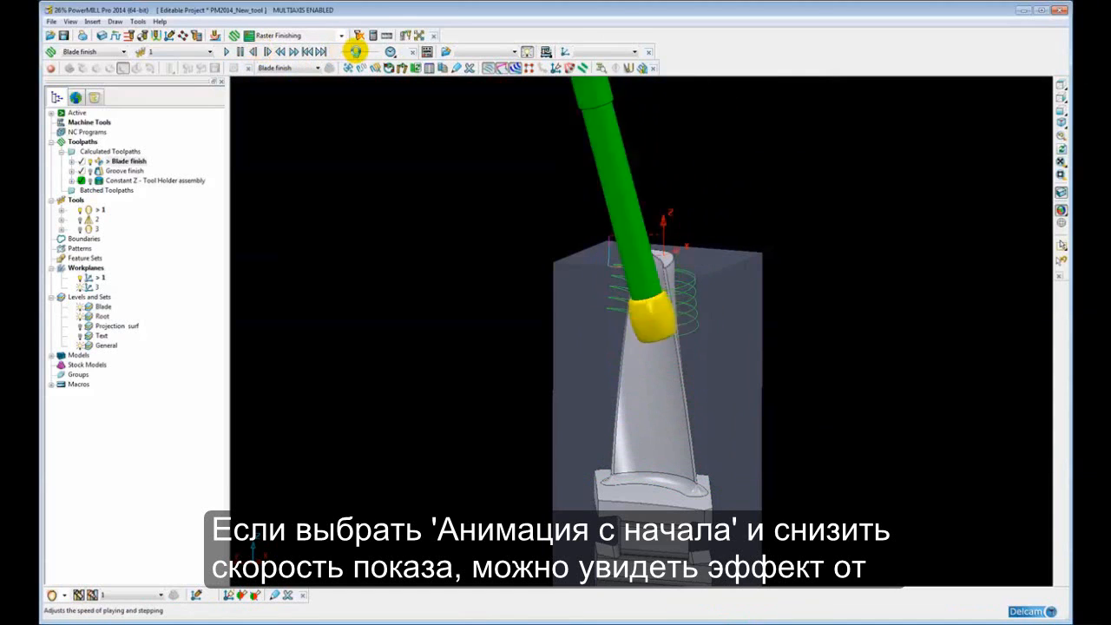
- Slow the running simulation further, watch the barrel tool from another side of the blade, and stop the playback
drag(356, 52, 349, 52)
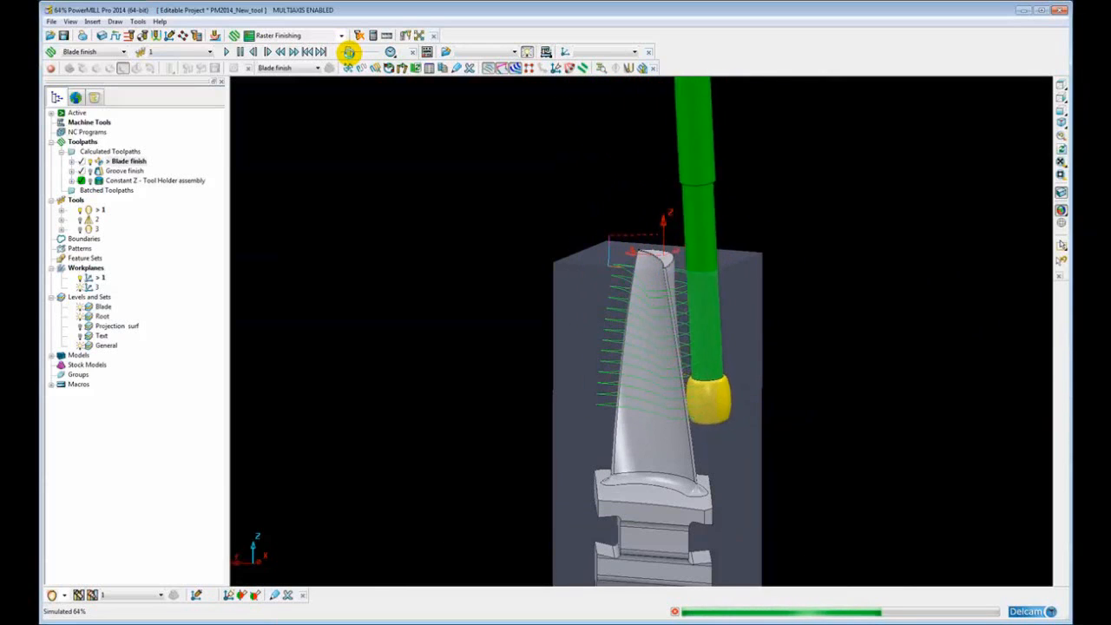
middle_drag(753, 436, 756, 235)
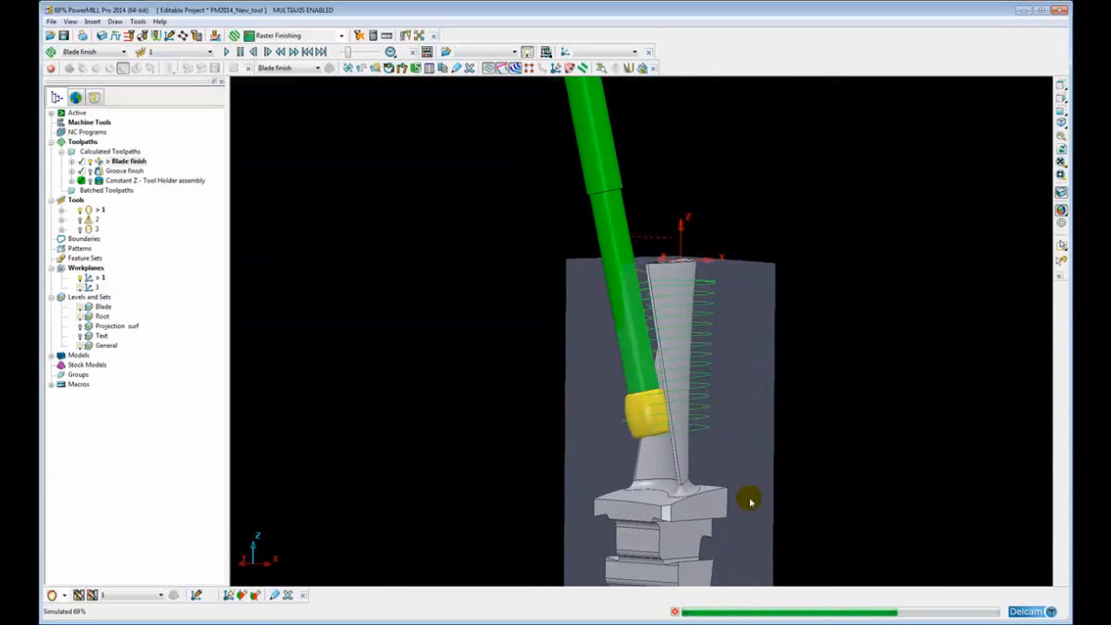
click(673, 612)
shift+middle_drag(603, 390, 603, 305)
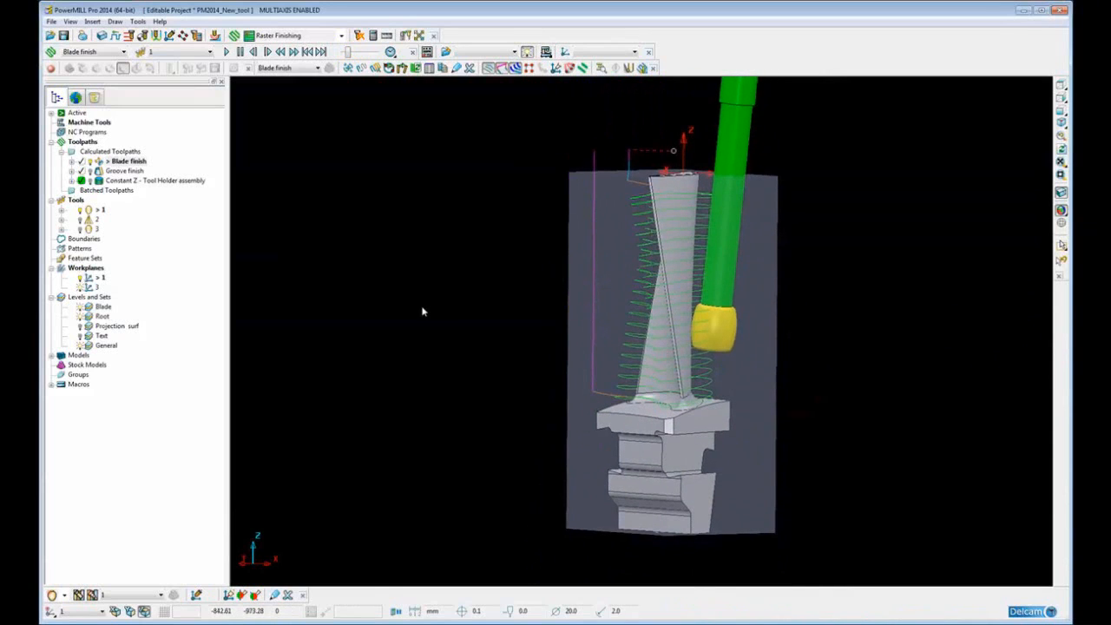
middle_drag(424, 312, 471, 330)
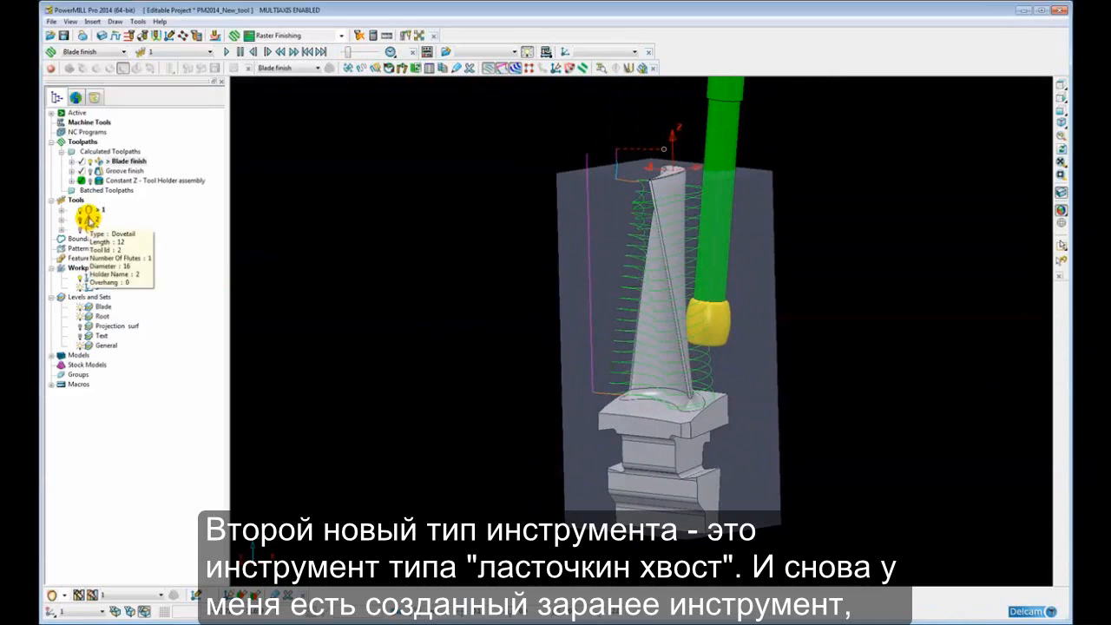
- Activate the existing dovetail tool 2 and inspect it up close above the blade
double_click(89, 222)
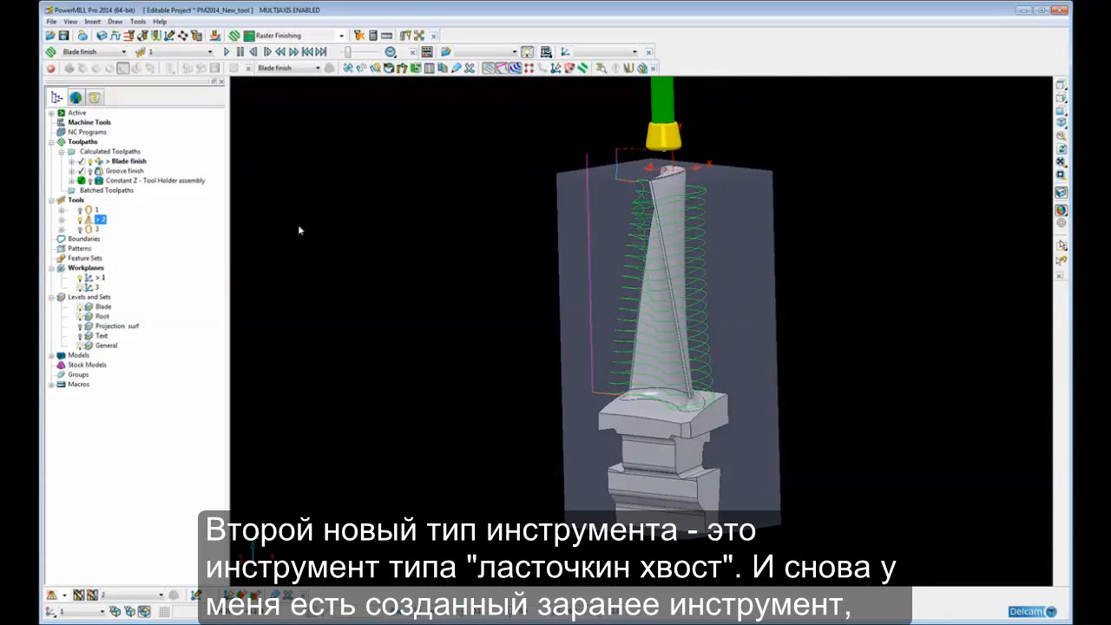
shift+middle_drag(693, 211, 681, 314)
scroll(617, 287, up, 2)
shift+middle_drag(617, 287, 617, 364)
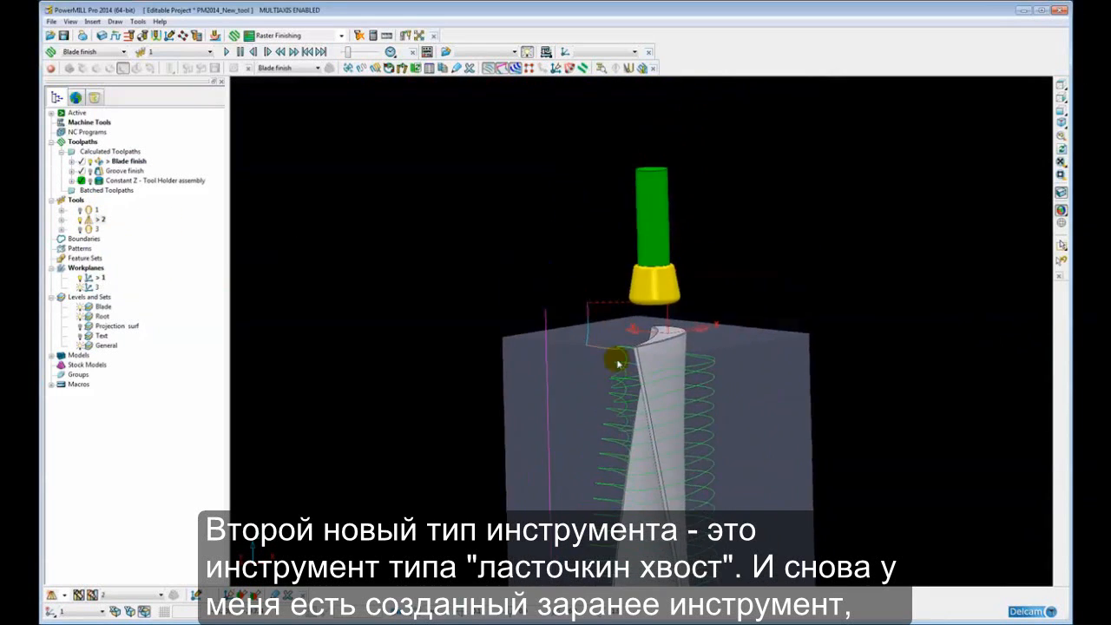
scroll(616, 356, up, 4)
- Review the tip geometry settings of dovetail tool 2: diameter, upper and lower tip radii, length and taper angle
right_click(97, 219)
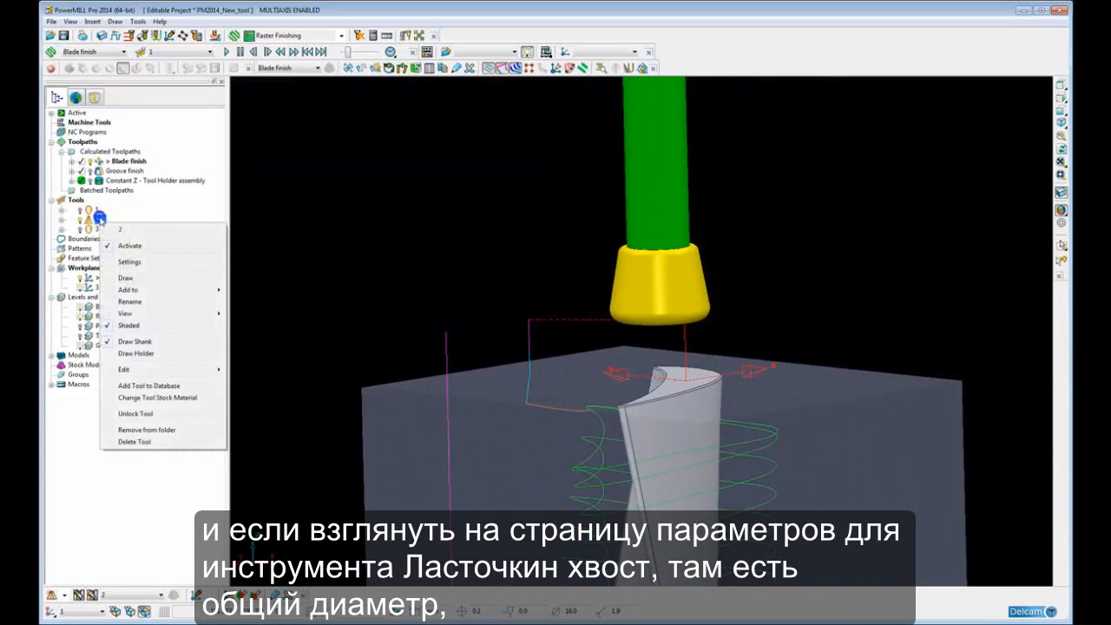
click(131, 263)
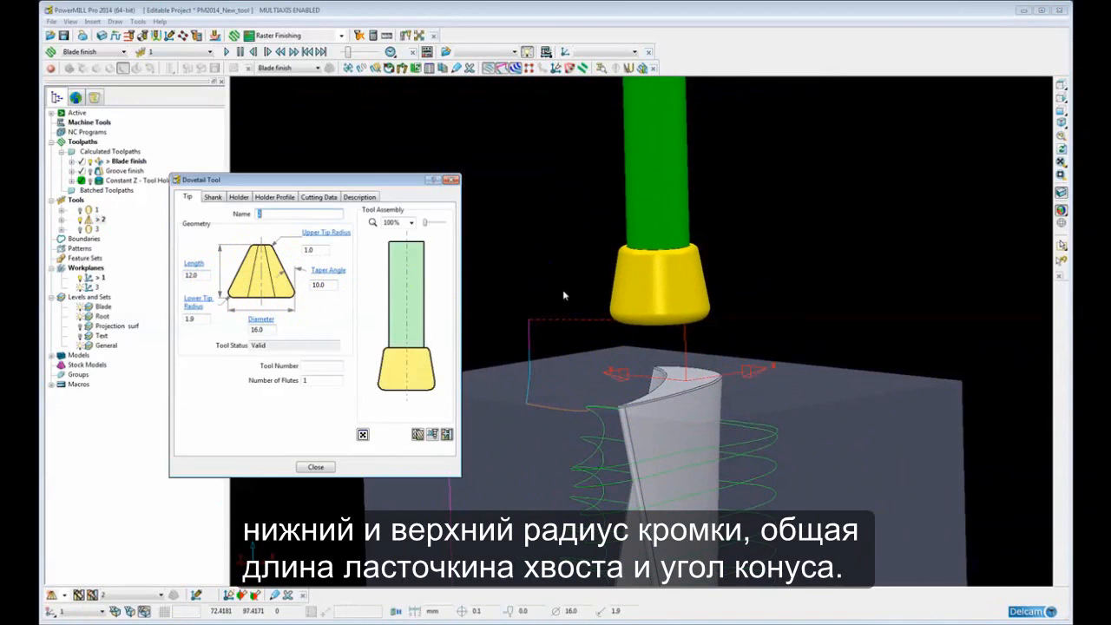
click(316, 468)
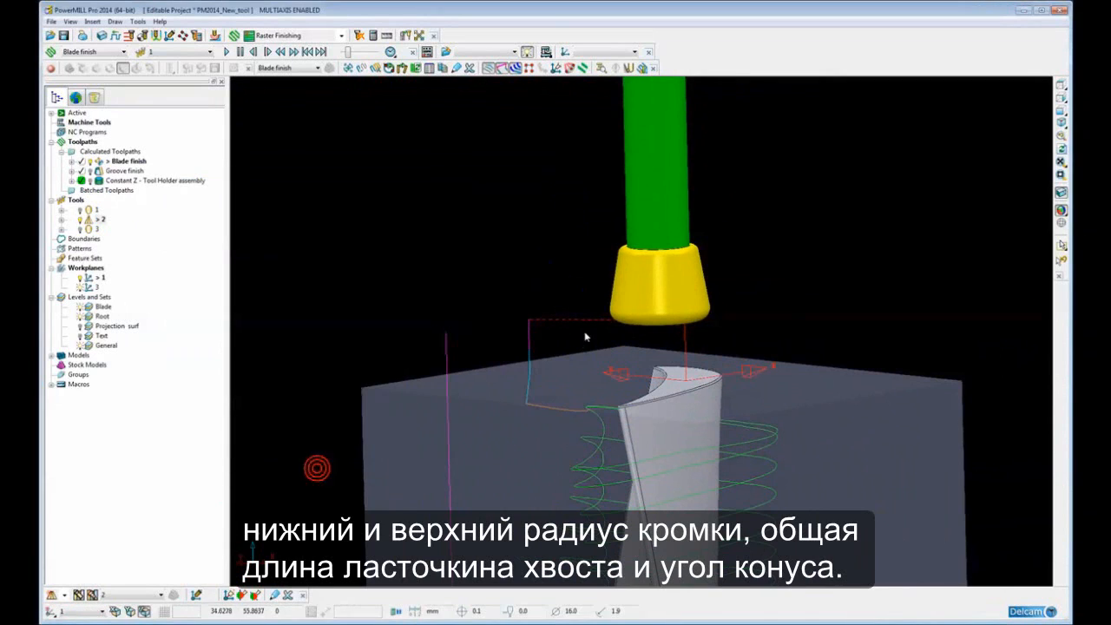
- Activate the Groove finish toolpath, which uses the dovetail tool
scroll(567, 367, down, 5)
shift+middle_drag(552, 328, 555, 282)
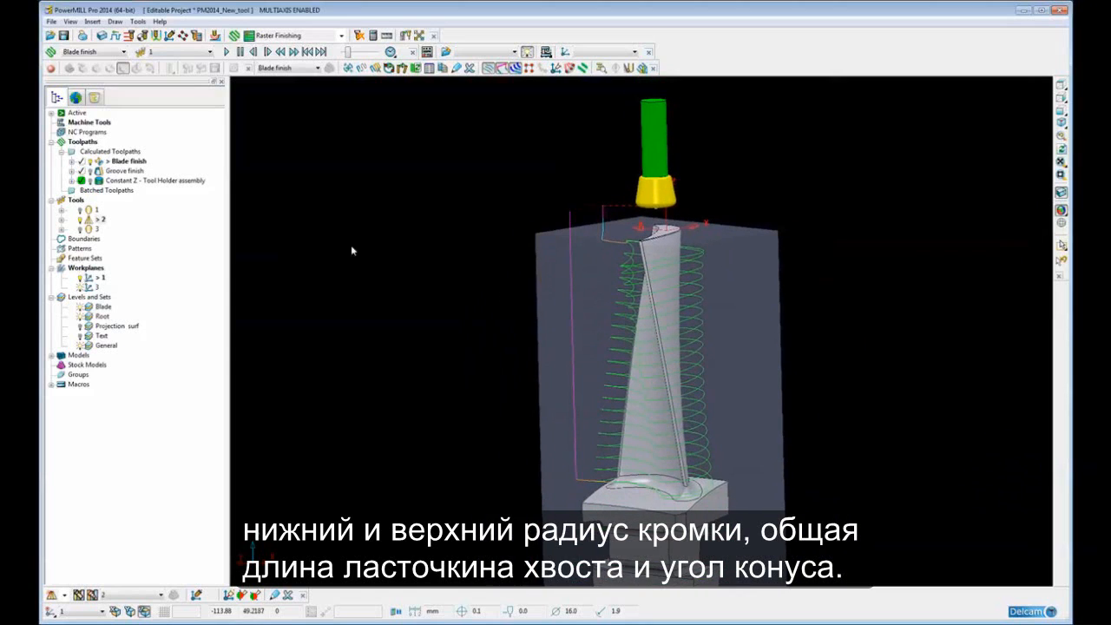
double_click(97, 169)
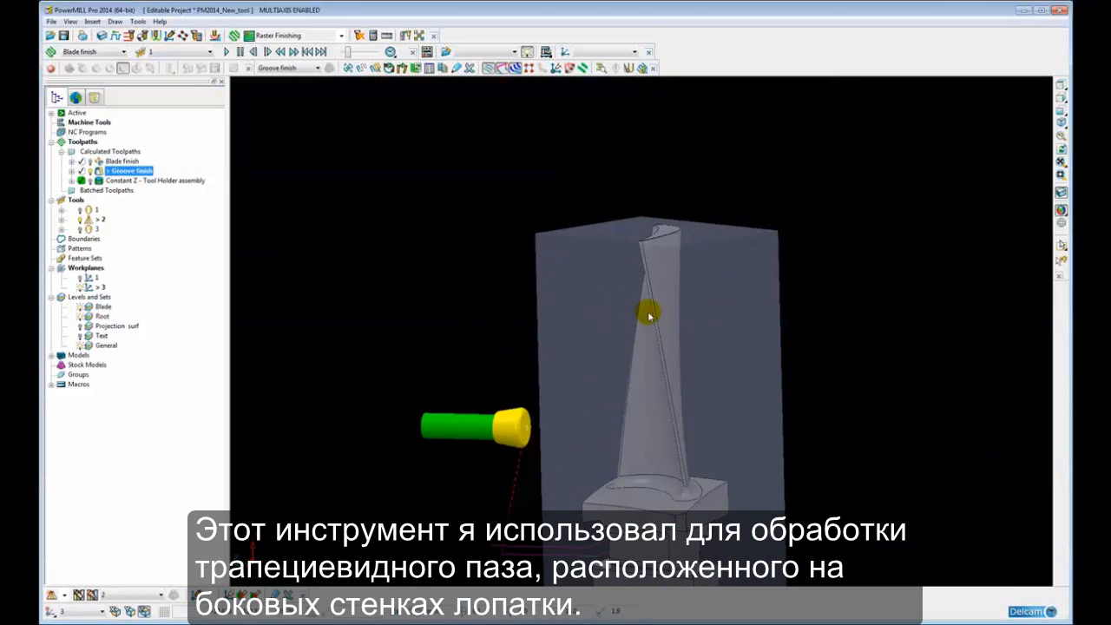
- Inspect the dovetail groove in the blade root and its Groove finish toolpath from several sides
mouse_move(650, 310)
middle_down()
mouse_move(761, 412)
mouse_move(441, 290)
mouse_move(642, 253)
middle_up()
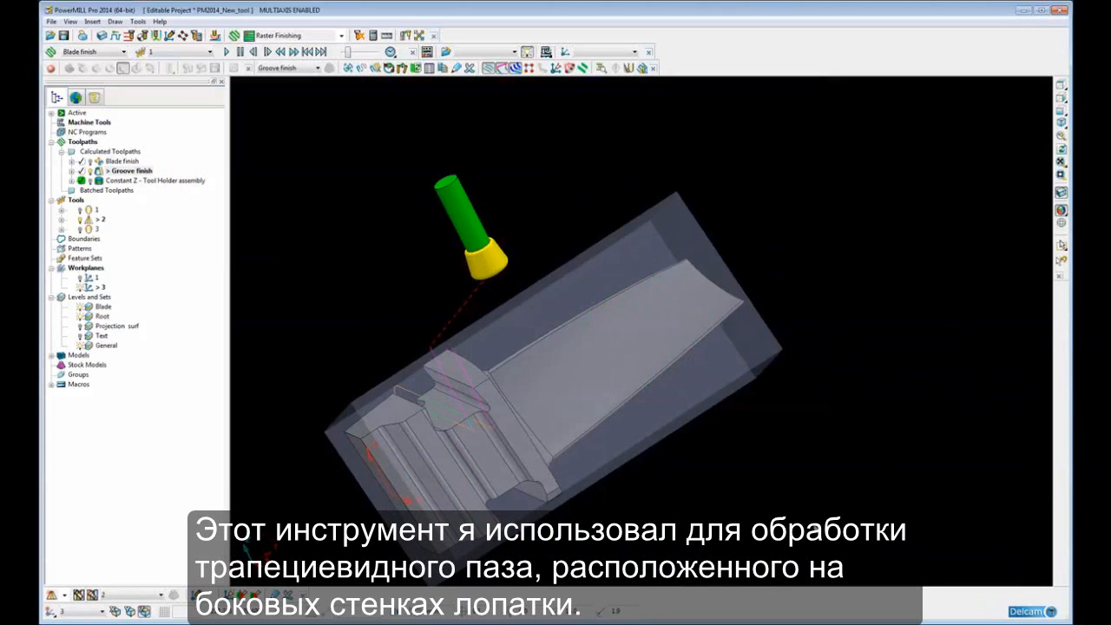
middle_drag(651, 322, 529, 280)
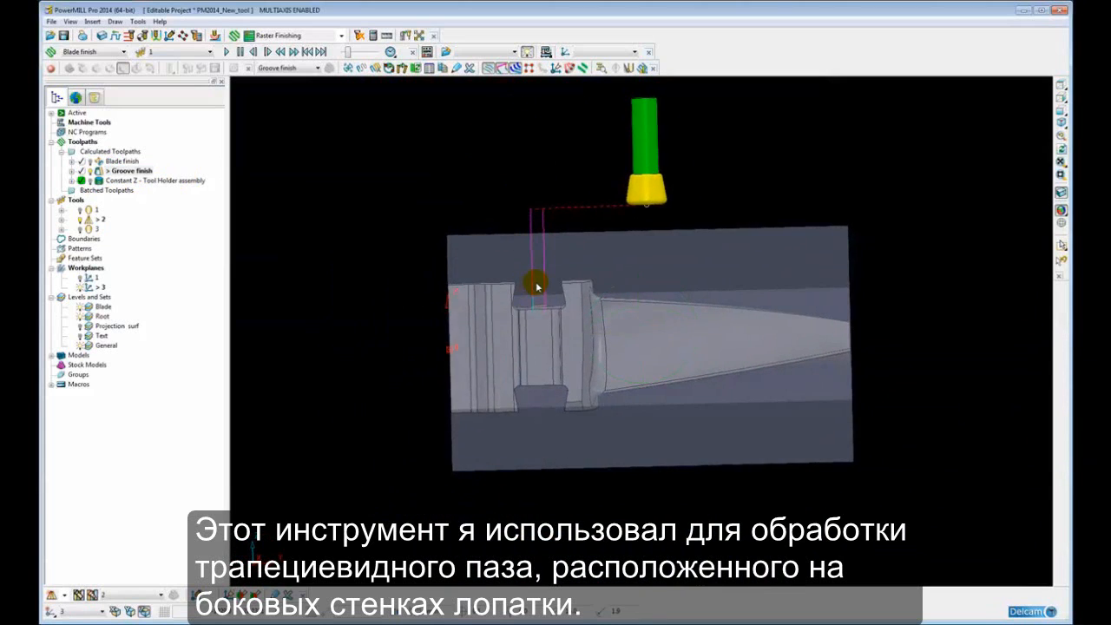
scroll(555, 316, up, 4)
middle_drag(623, 301, 610, 355)
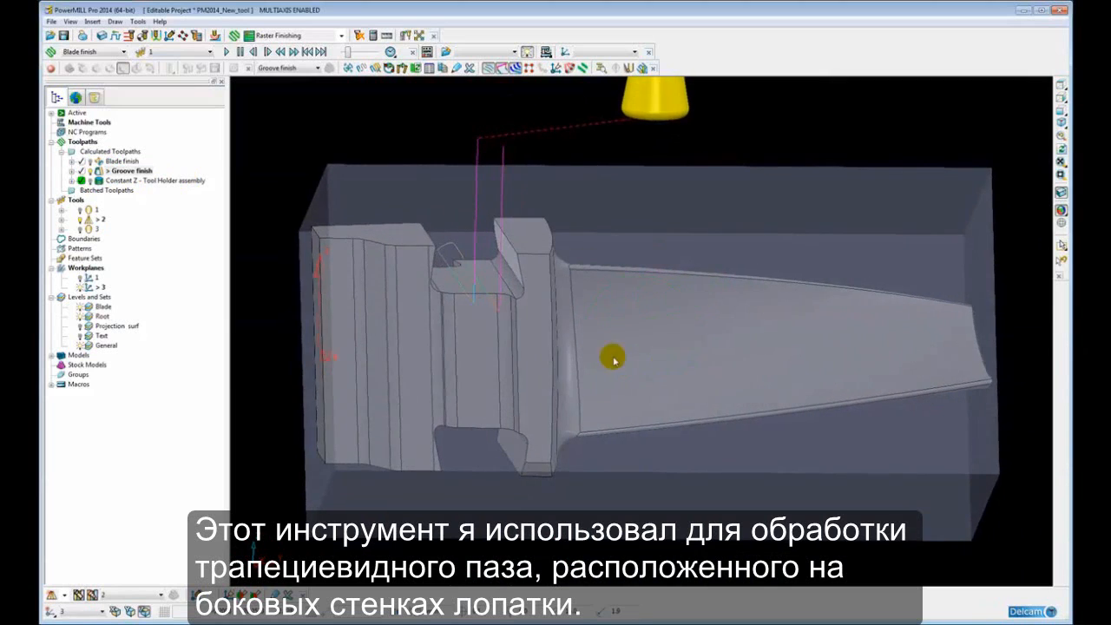
middle_drag(682, 330, 519, 332)
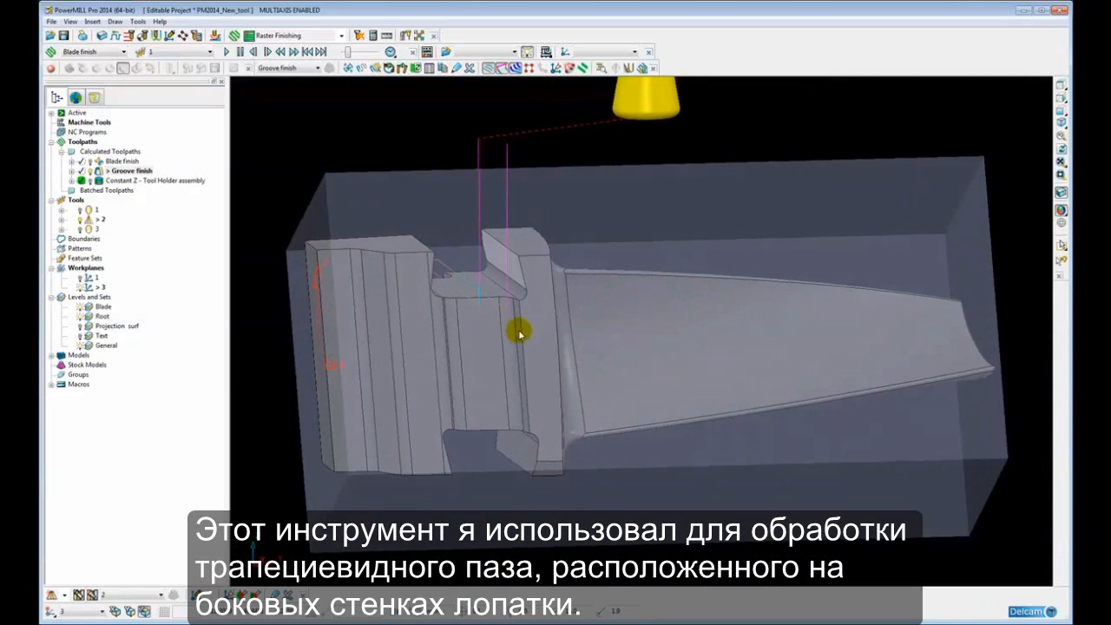
- Review the Groove finish swarf settings and examine the selected groove wall surfaces with the model unshaded, restoring shading and closing the settings
right_click(139, 170)
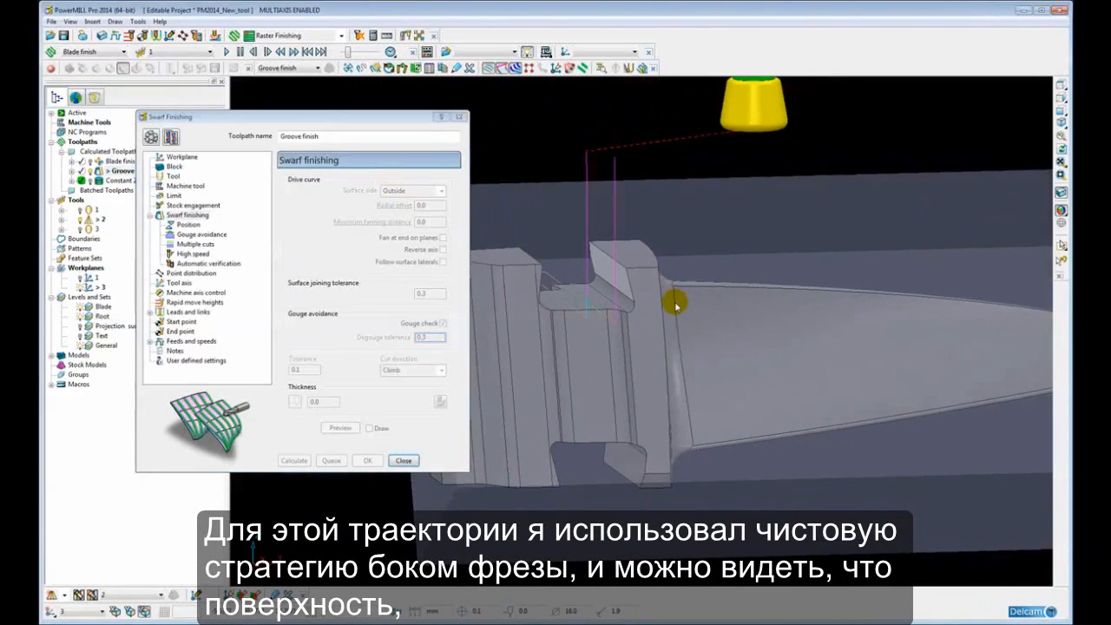
middle_drag(653, 321, 611, 309)
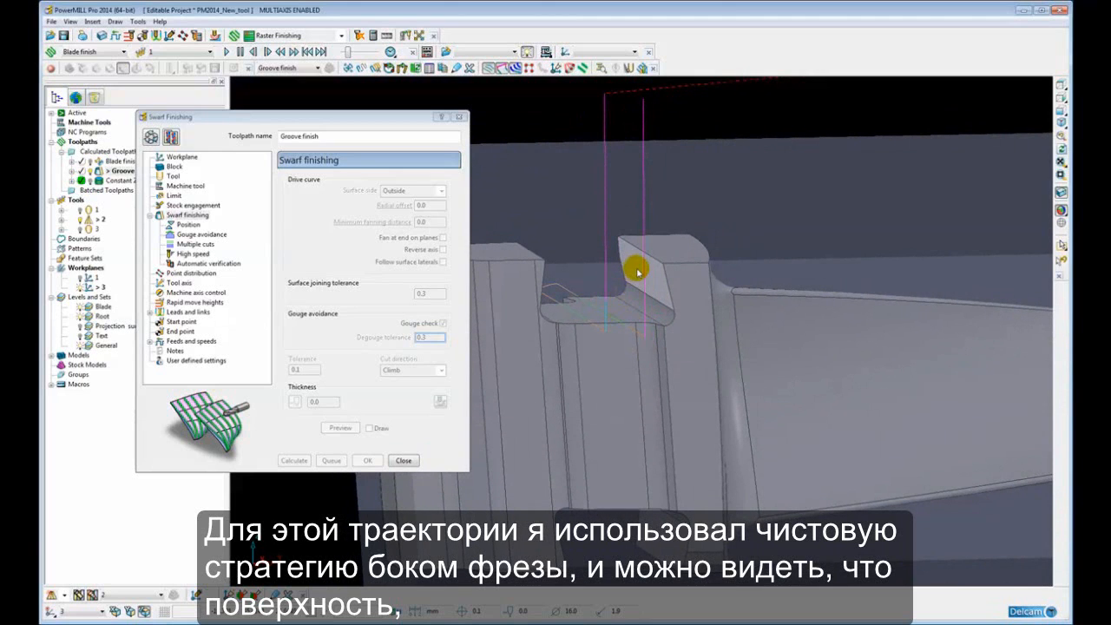
click(1061, 222)
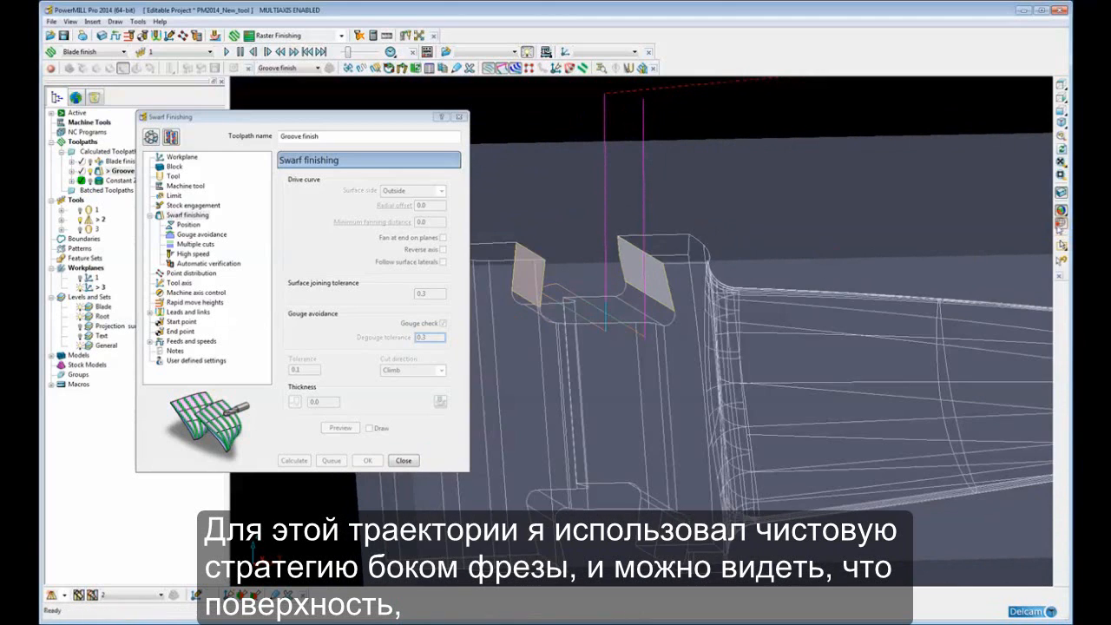
middle_drag(882, 348, 773, 338)
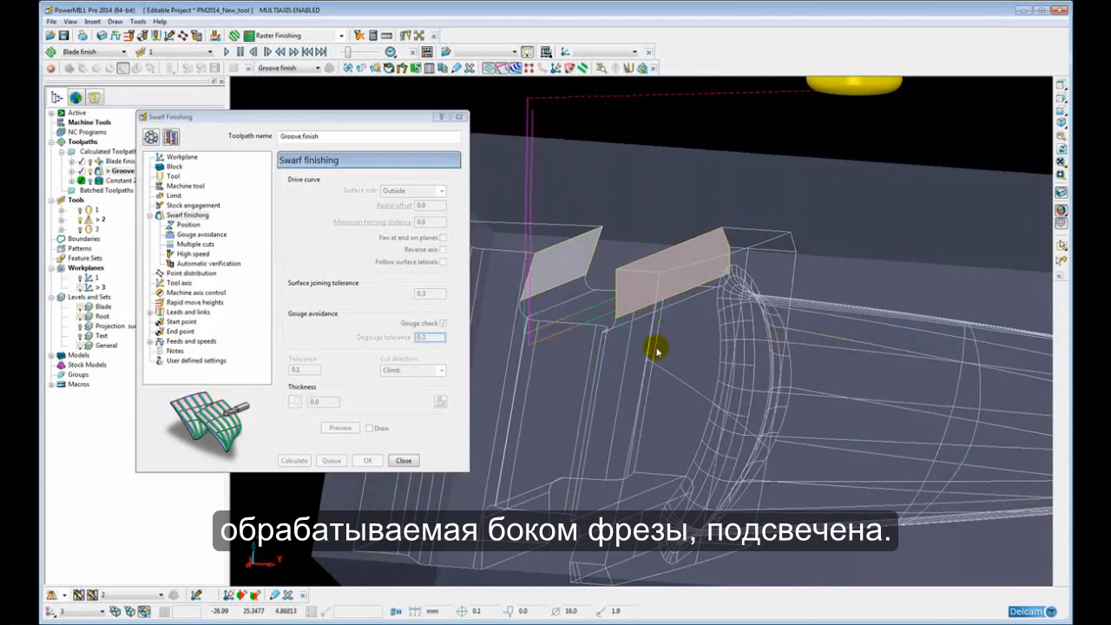
middle_drag(657, 347, 683, 366)
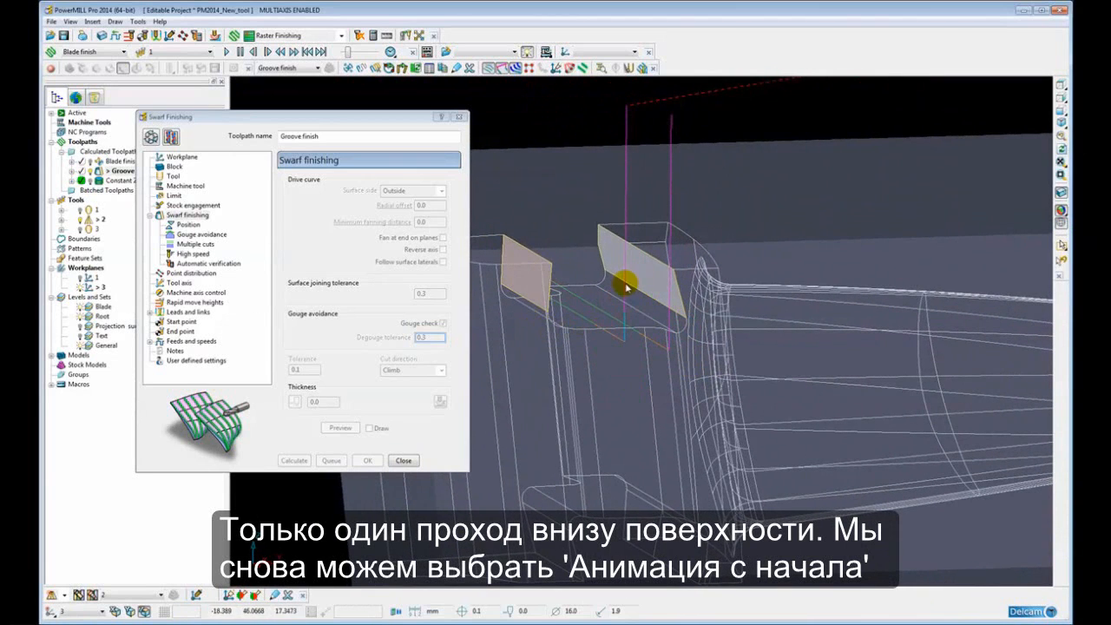
click(1060, 225)
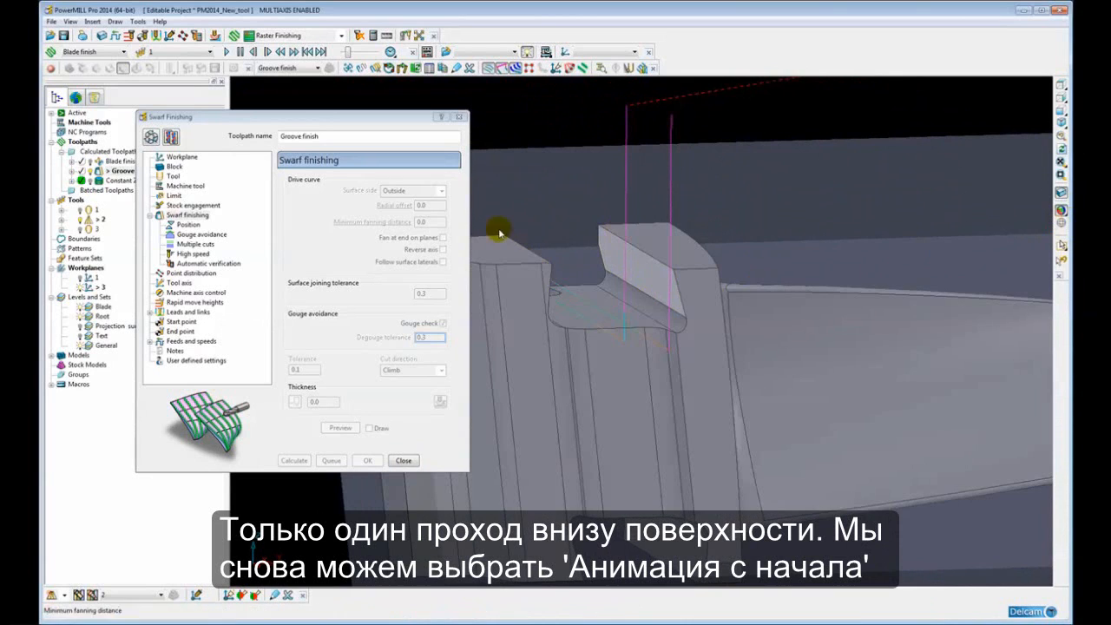
mouse_move(565, 277)
middle_down()
mouse_move(587, 307)
mouse_move(600, 360)
middle_up()
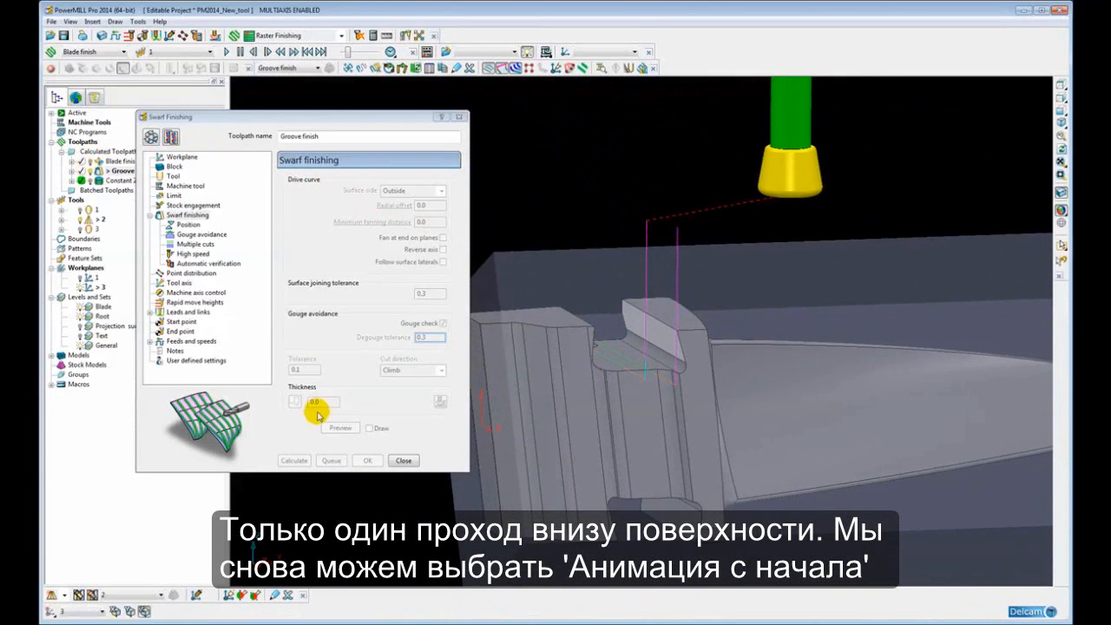
click(401, 460)
- Simulate the Groove finish toolpath from its start and watch the dovetail tool pass through the groove
right_click(136, 176)
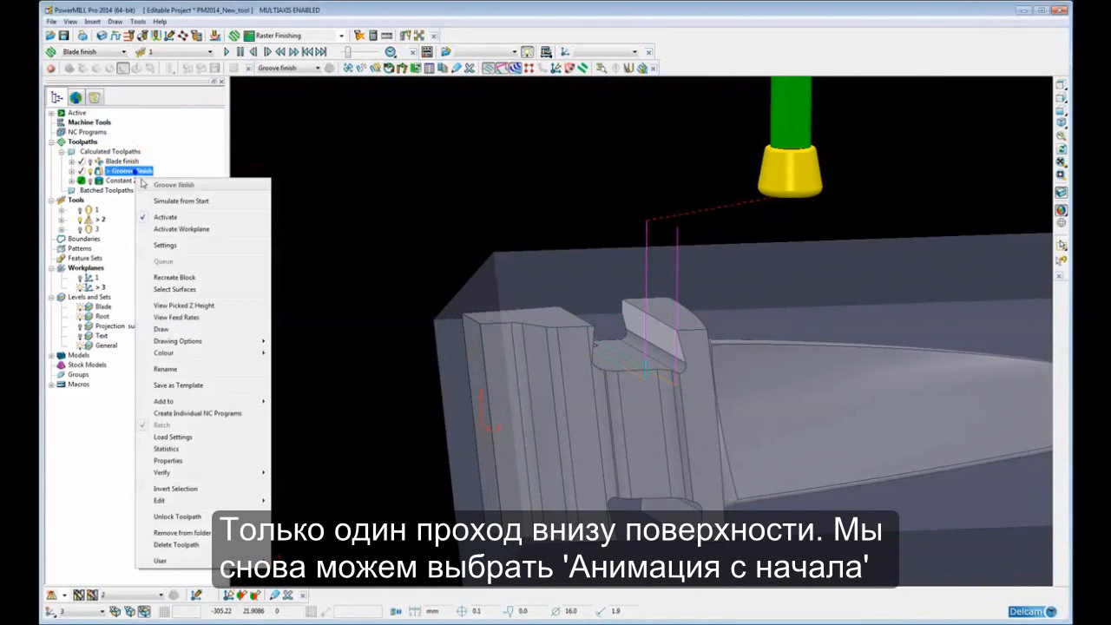
click(161, 199)
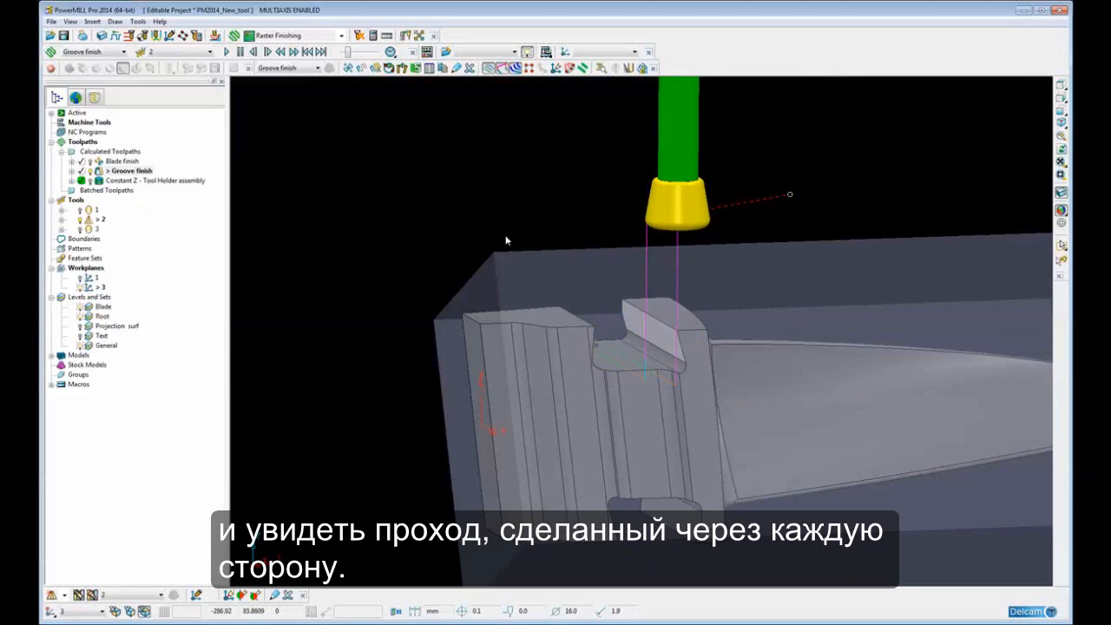
shift+middle_drag(640, 265, 559, 243)
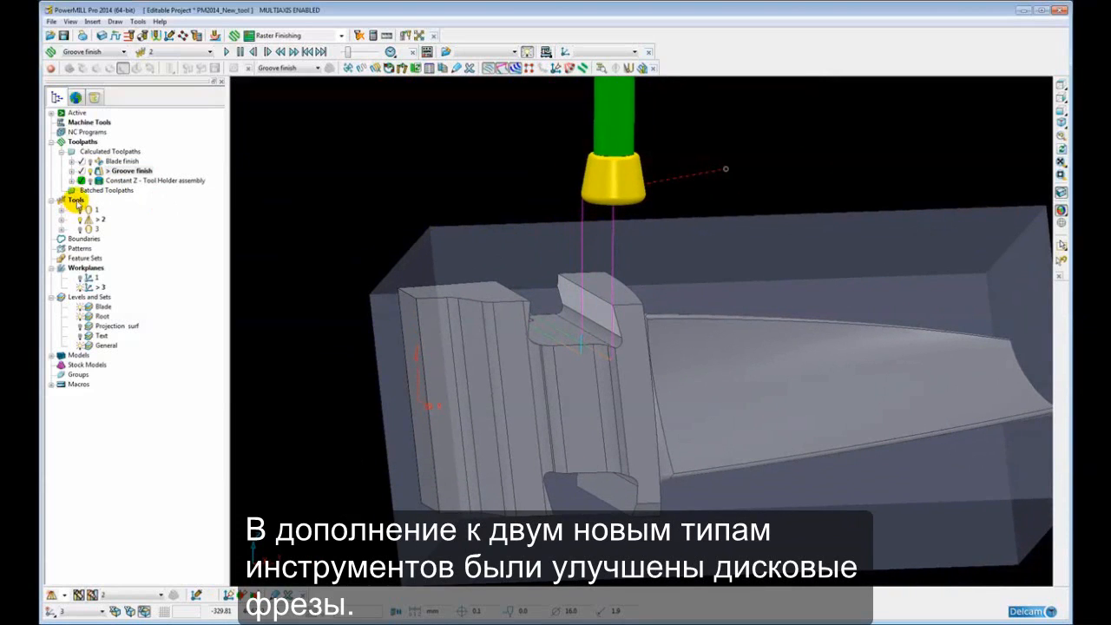
- Create a Tipped Disc tool and set its cutting length to 8.0
right_click(76, 201)
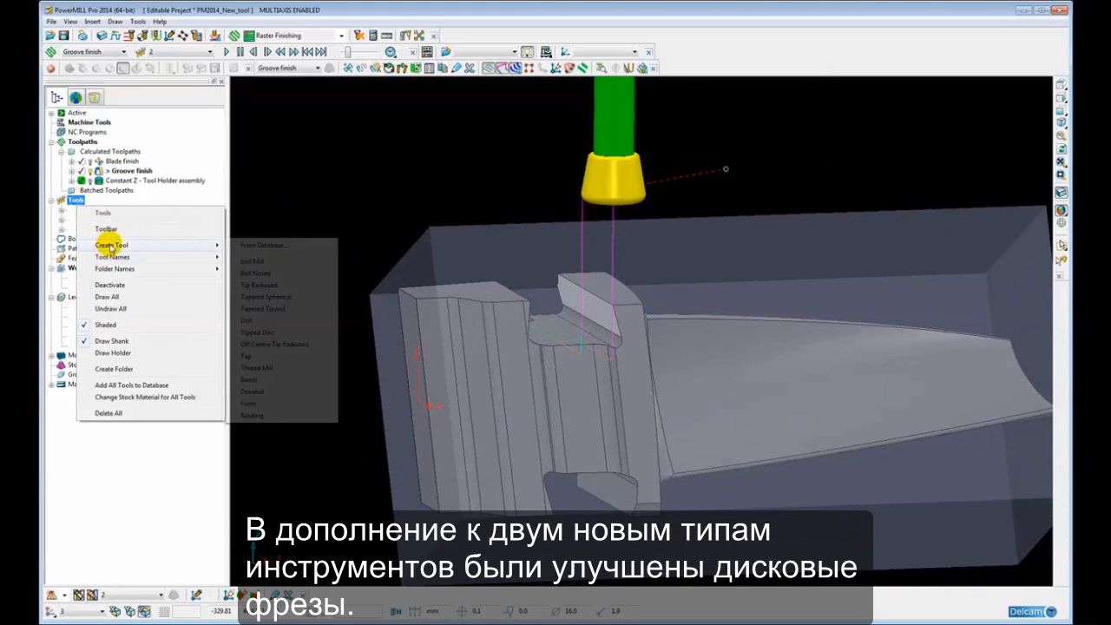
mouse_move(110, 245)
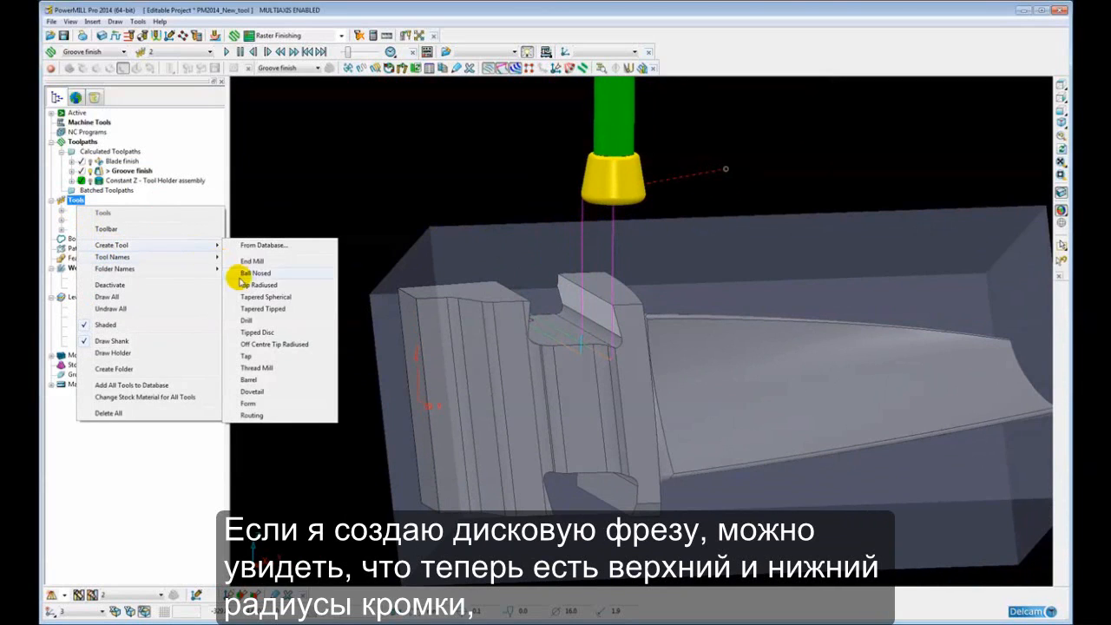
click(253, 332)
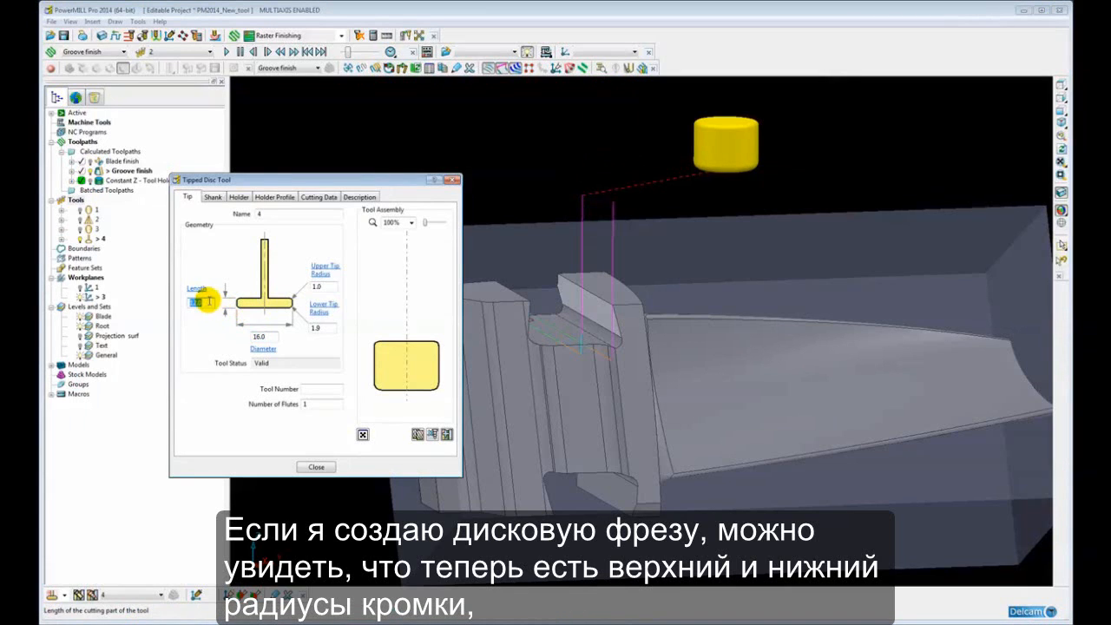
click(264, 336)
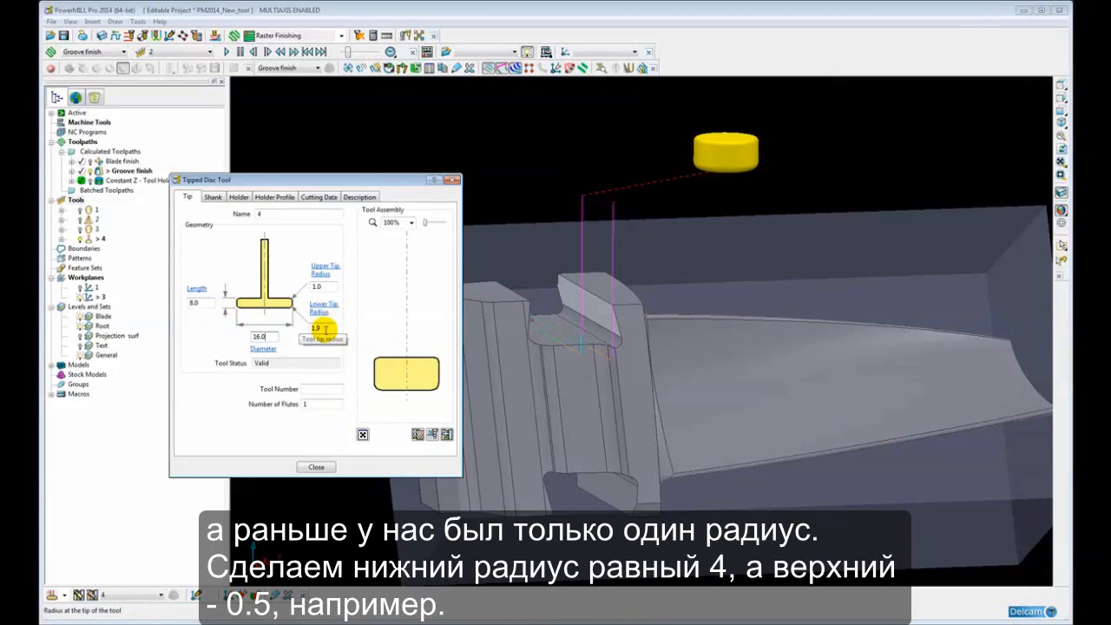
- Set the tipped disc tool's lower tip radius to 4.0 and its upper tip radius to 0.5
double_click(322, 328)
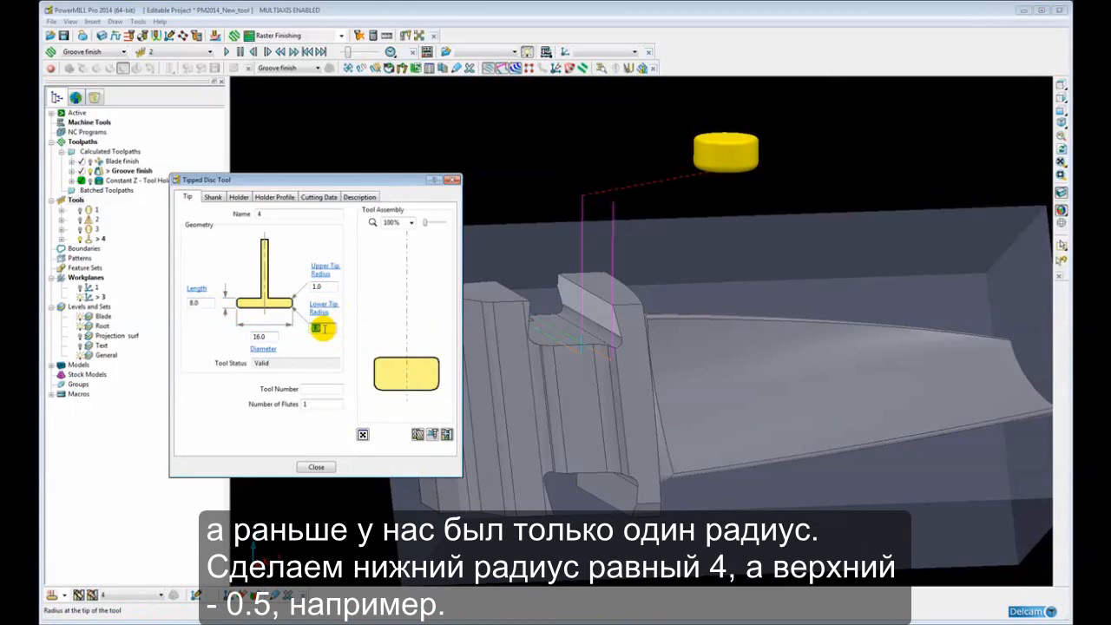
text(4)
double_click(327, 286)
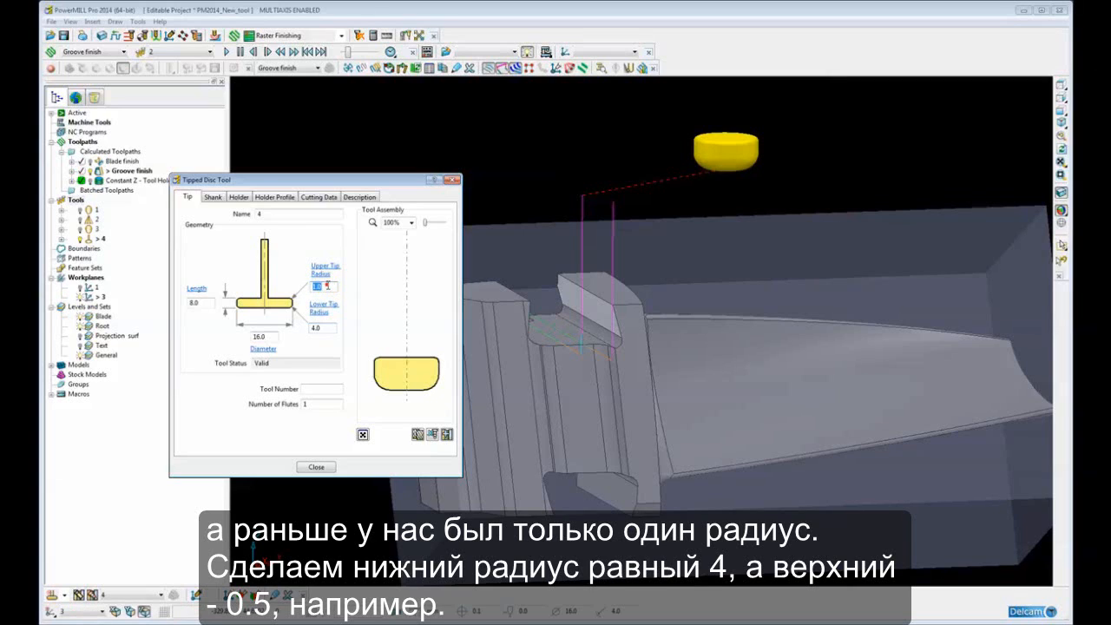
text(0.5)
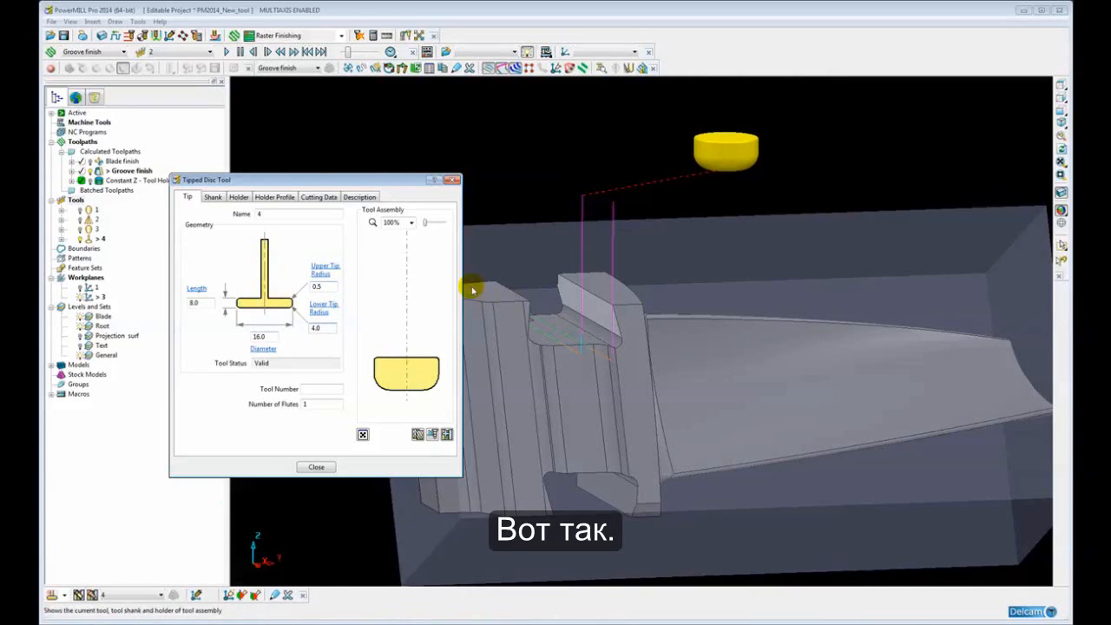
- Examine the tipped disc tool's rounded edges up close, close its settings and return to the whole blade
shift+middle_drag(540, 286, 535, 382)
scroll(634, 326, up, 3)
shift+middle_drag(749, 233, 704, 340)
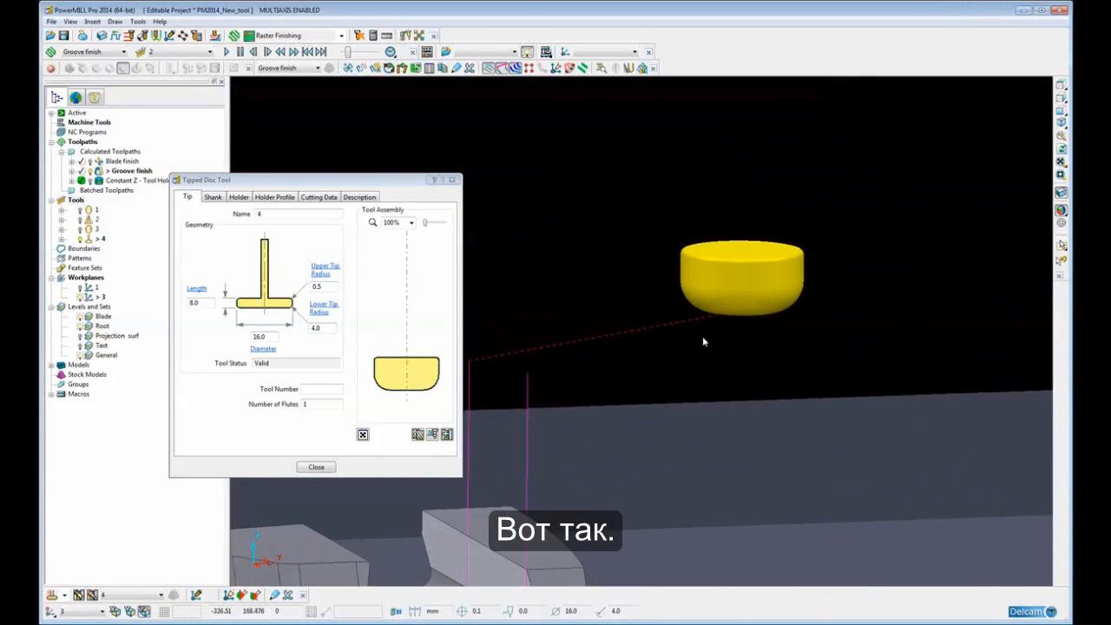
scroll(720, 312, up, 3)
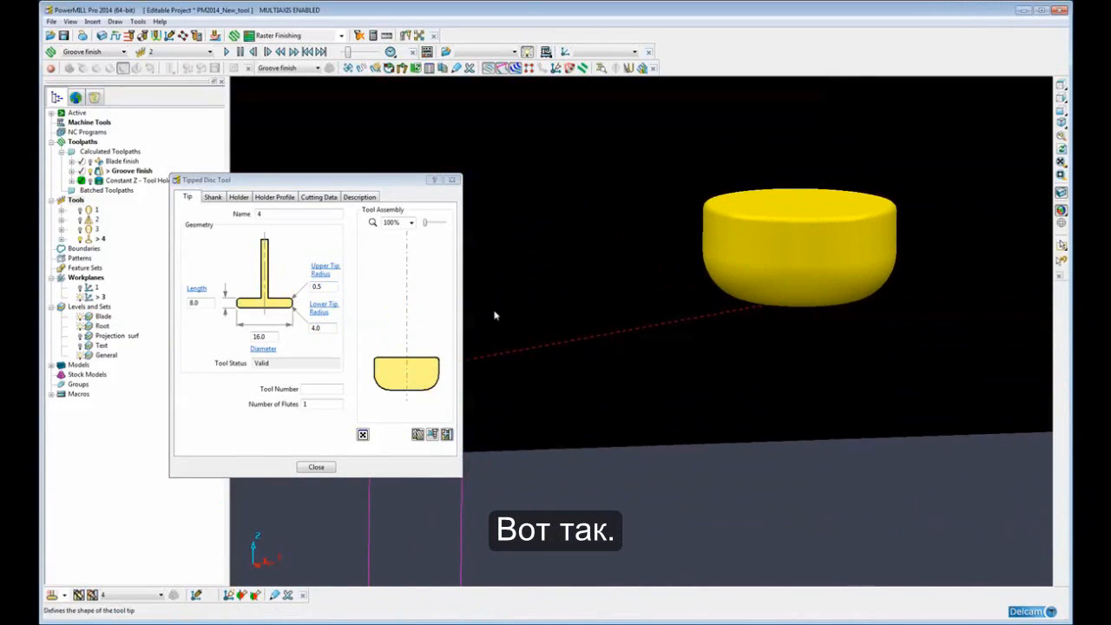
click(314, 468)
scroll(521, 386, down, 5)
scroll(528, 393, down, 1)
shift+middle_drag(594, 423, 560, 308)
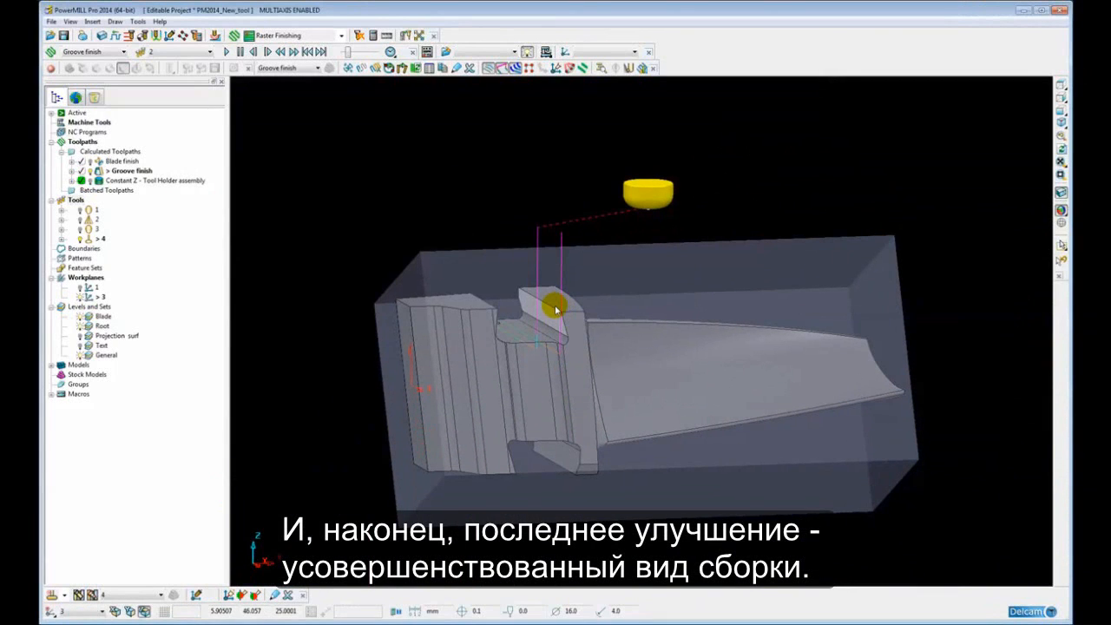
- Activate the Blade finish toolpath and draw the holder of barrel tool 1
double_click(98, 162)
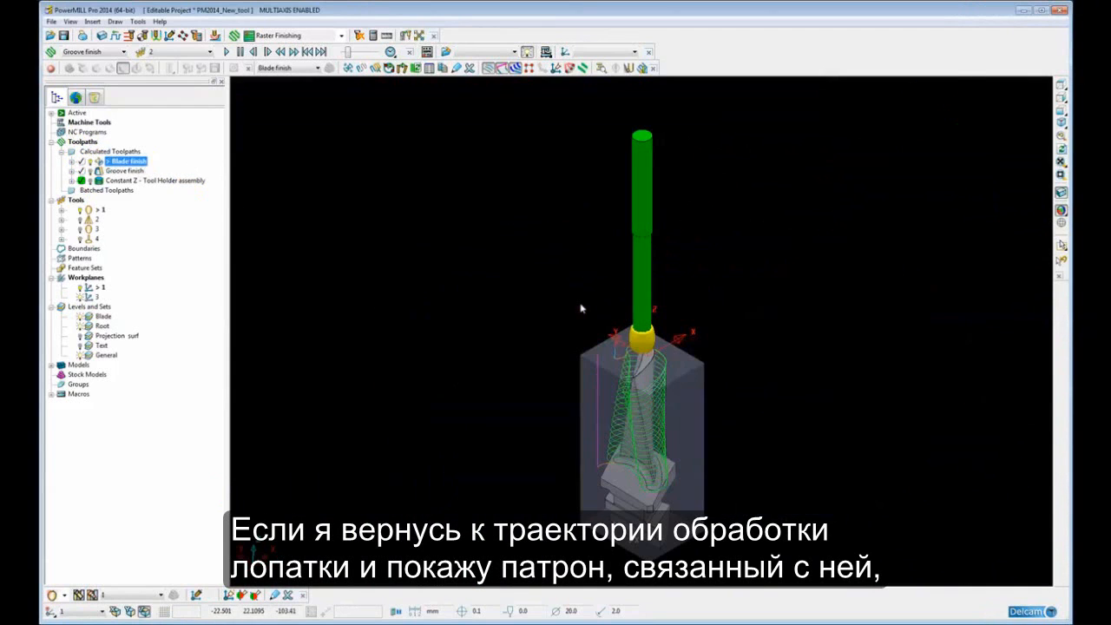
right_click(96, 210)
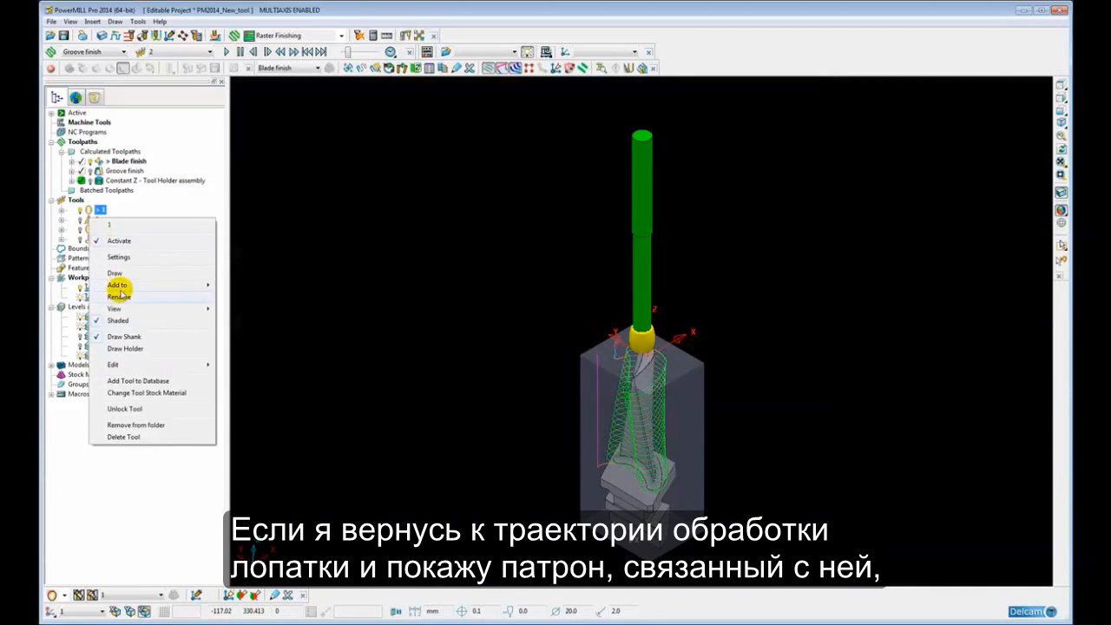
click(125, 348)
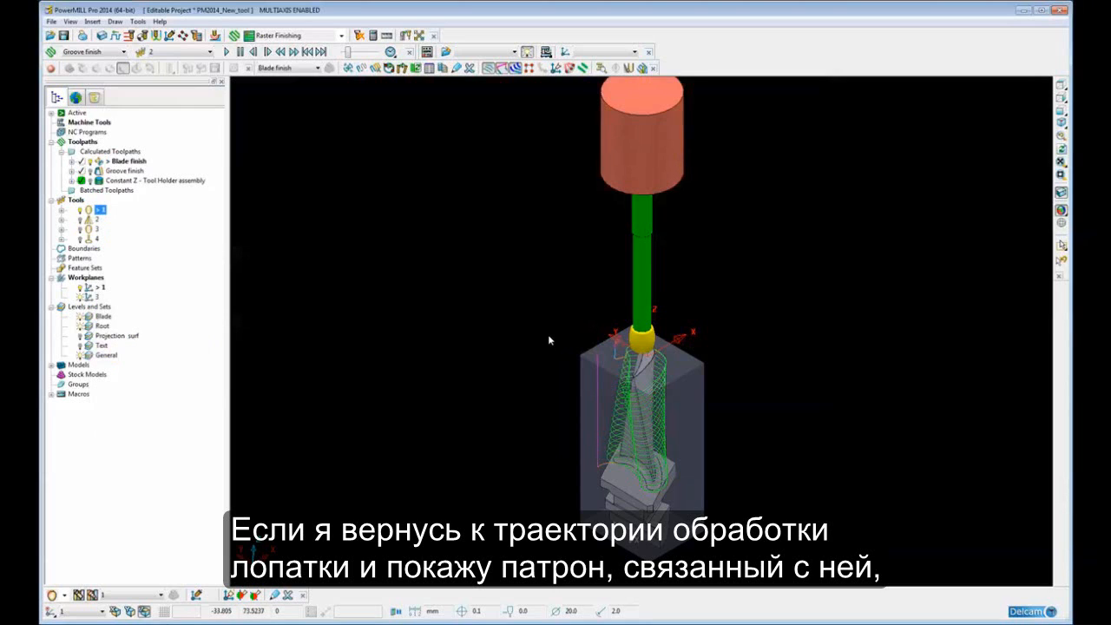
- Open barrel tool 1's settings and display its tool assembly preview in a separate, enlarged window
right_click(92, 211)
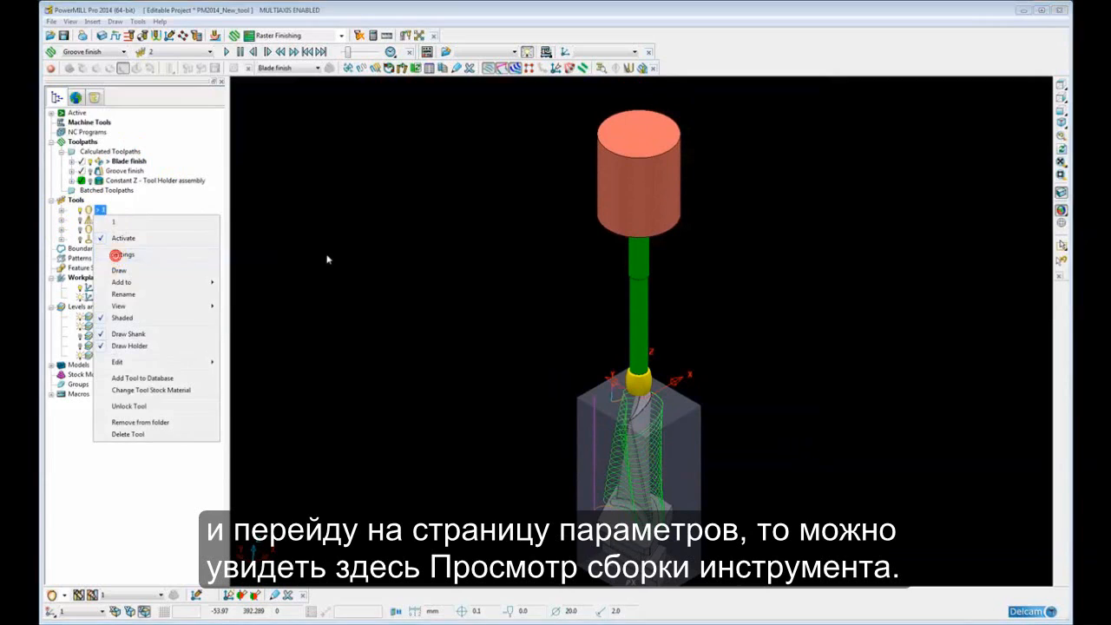
click(115, 255)
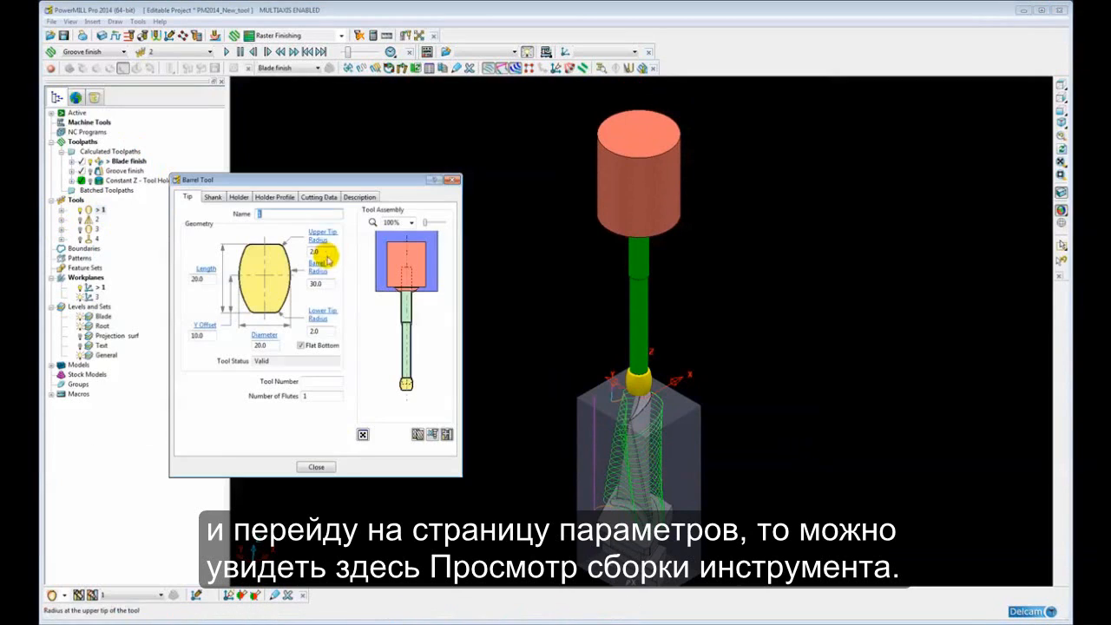
click(362, 435)
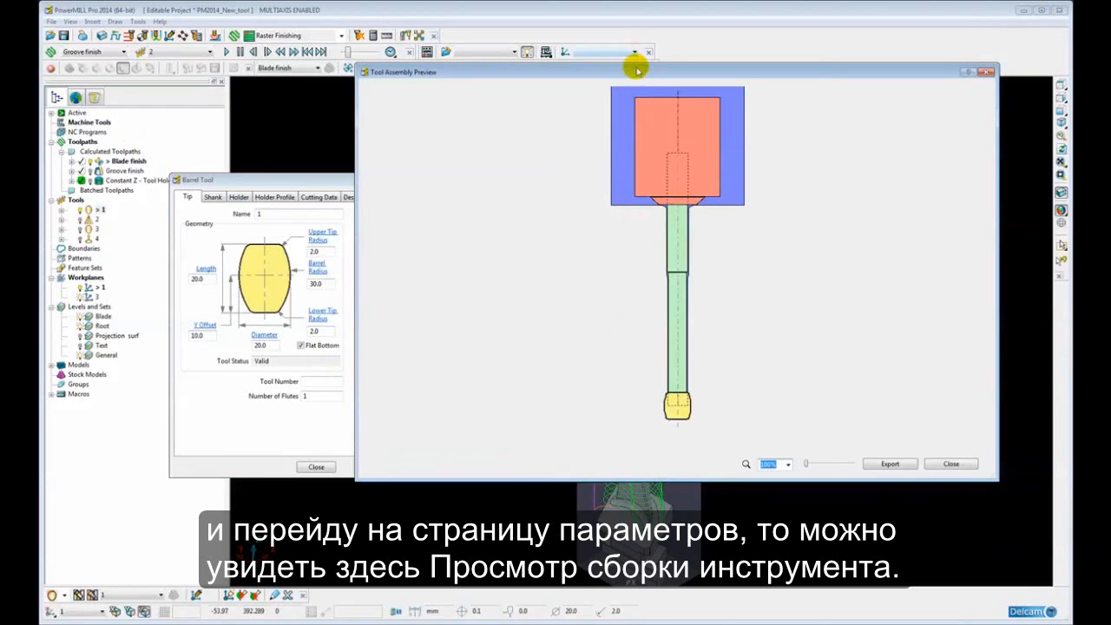
drag(639, 71, 521, 66)
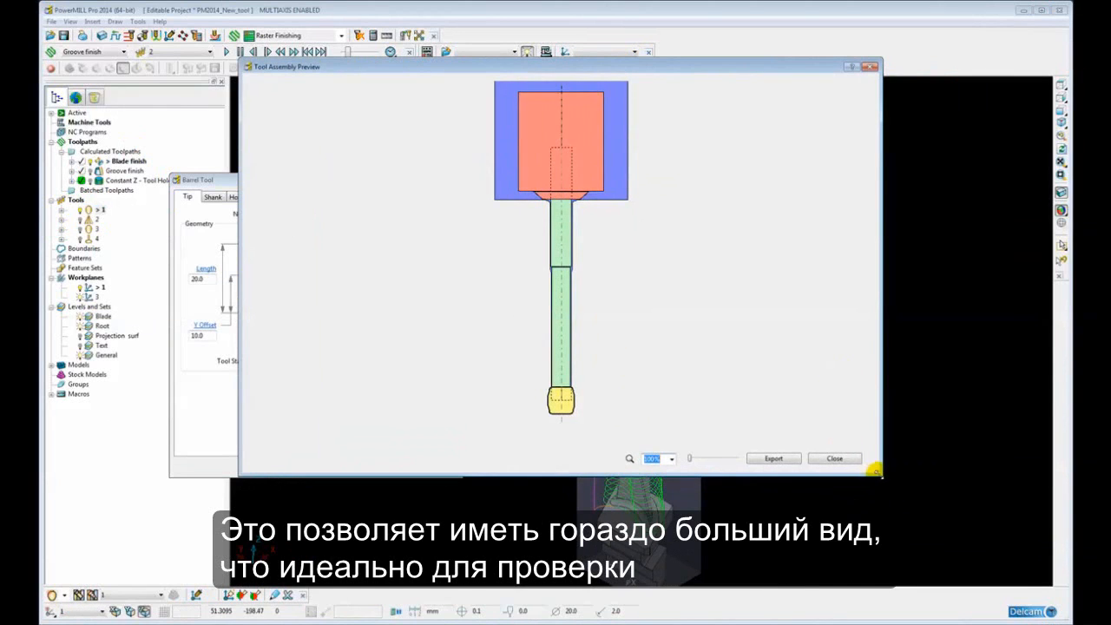
mouse_move(875, 470)
mouse_down()
mouse_move(946, 472)
mouse_move(962, 550)
mouse_up()
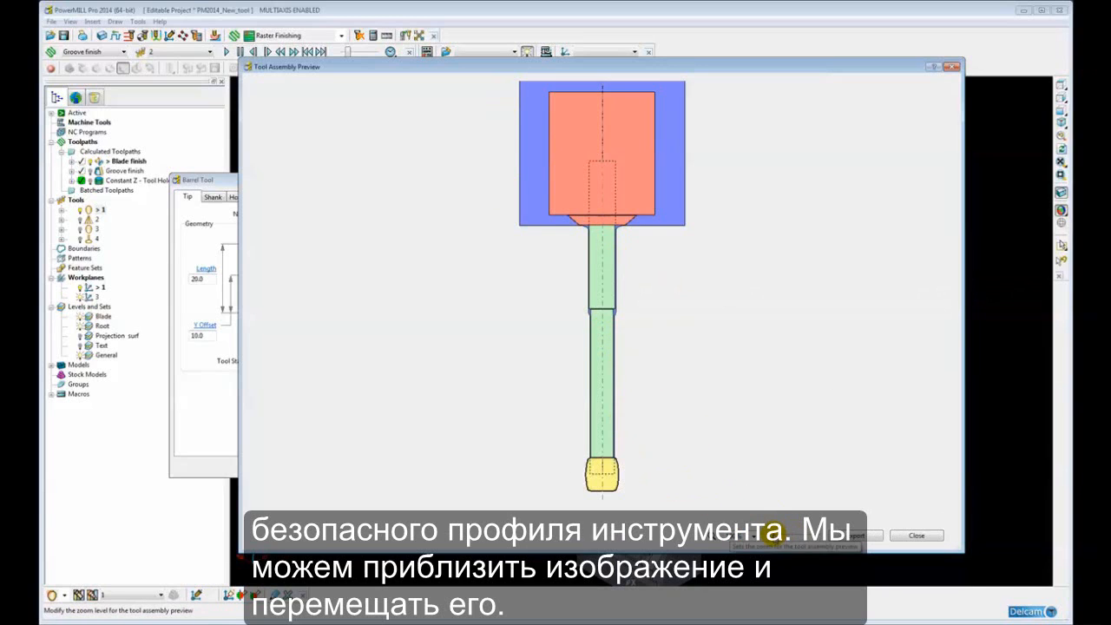
- Magnify the tool assembly preview and examine the safe profile around the junction of the shank sections
drag(773, 535, 791, 535)
drag(649, 152, 635, 173)
drag(628, 129, 603, 234)
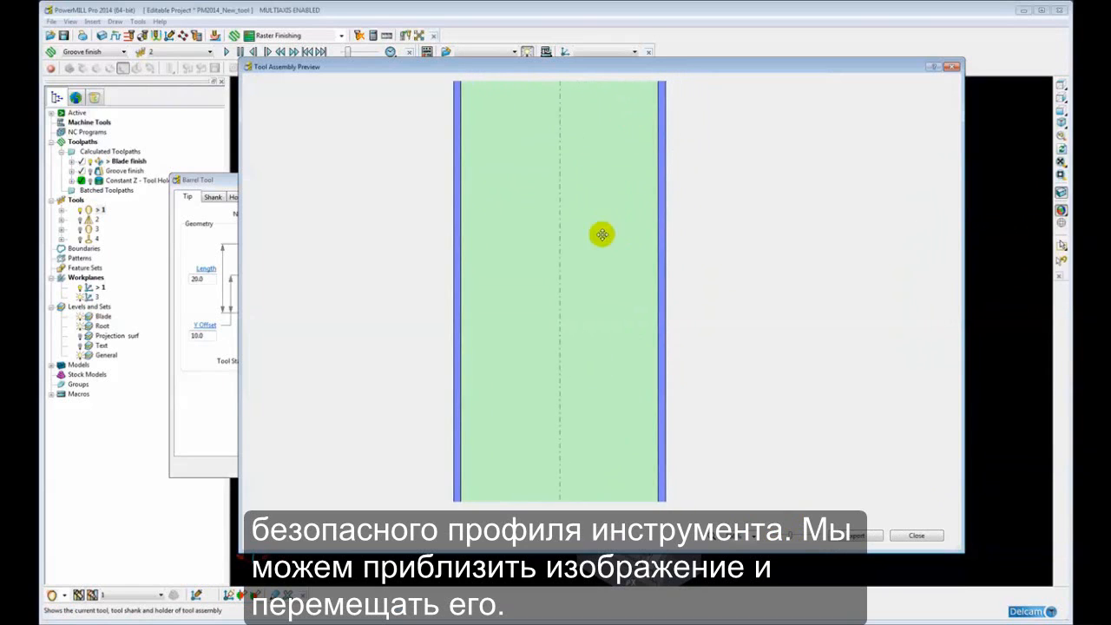
drag(602, 117, 605, 506)
drag(594, 388, 613, 329)
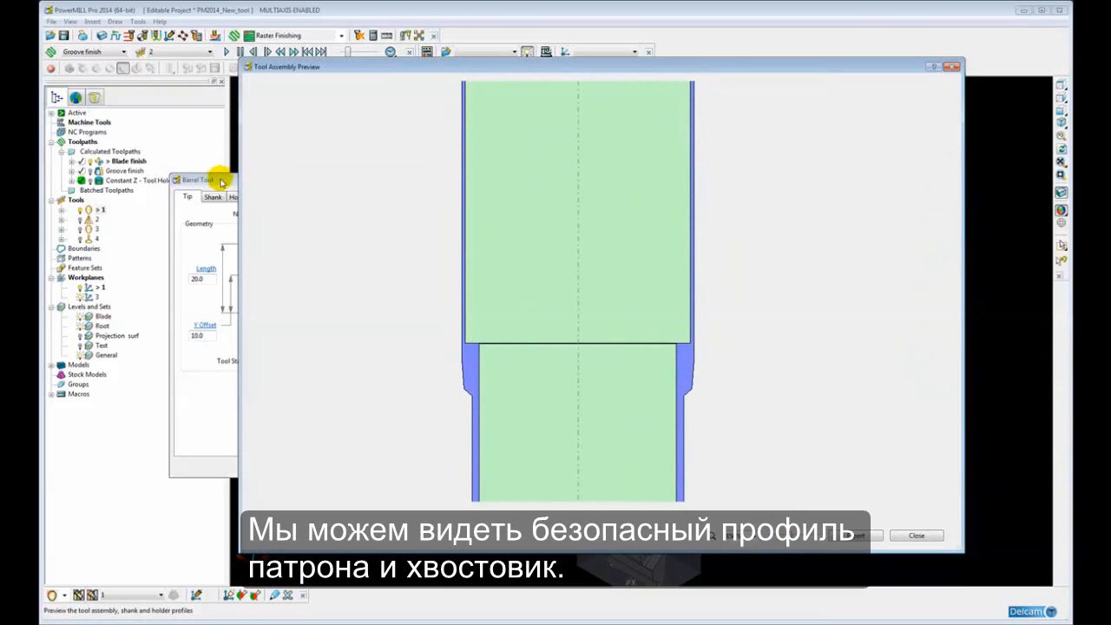
- Move barrel tool 1's settings clear of the preview and set the lower shank section's length to 85
drag(221, 181, 182, 174)
click(171, 189)
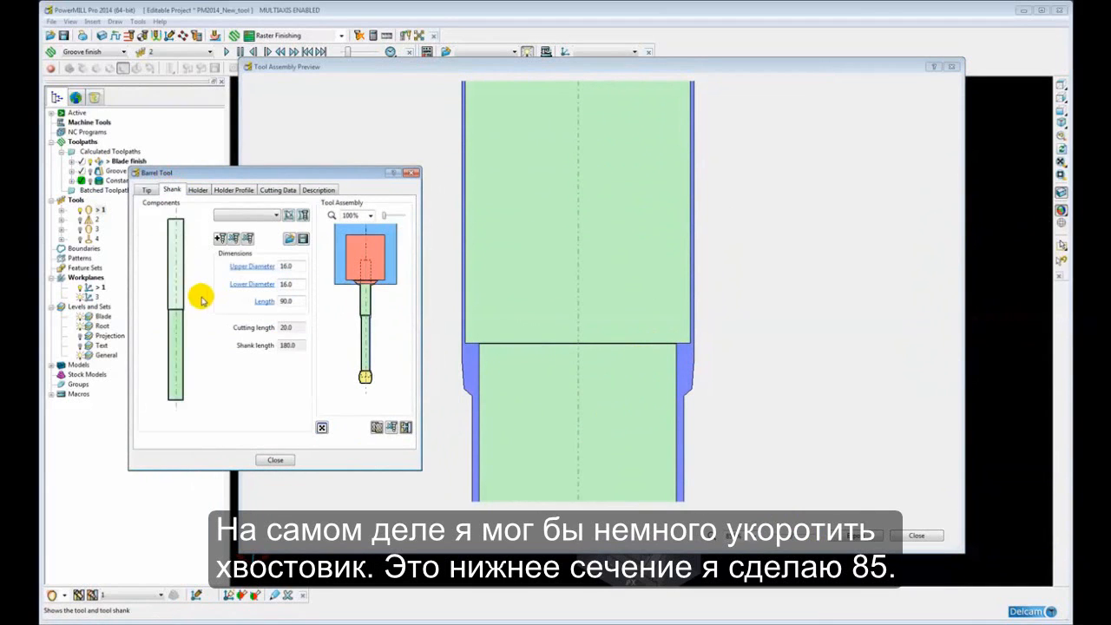
click(175, 319)
double_click(289, 301)
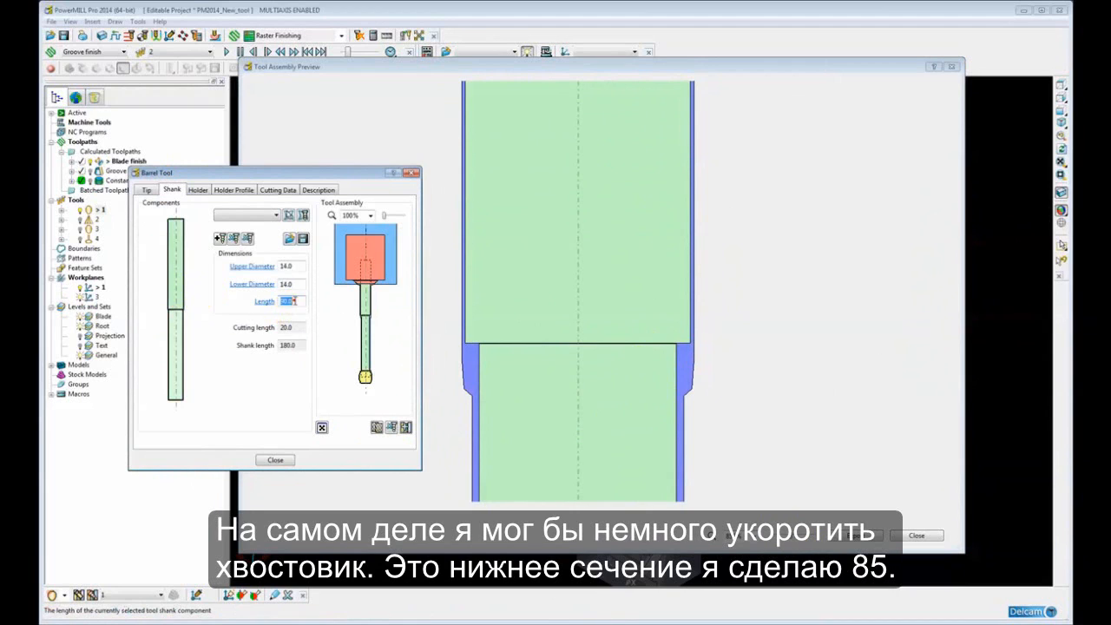
text(8)
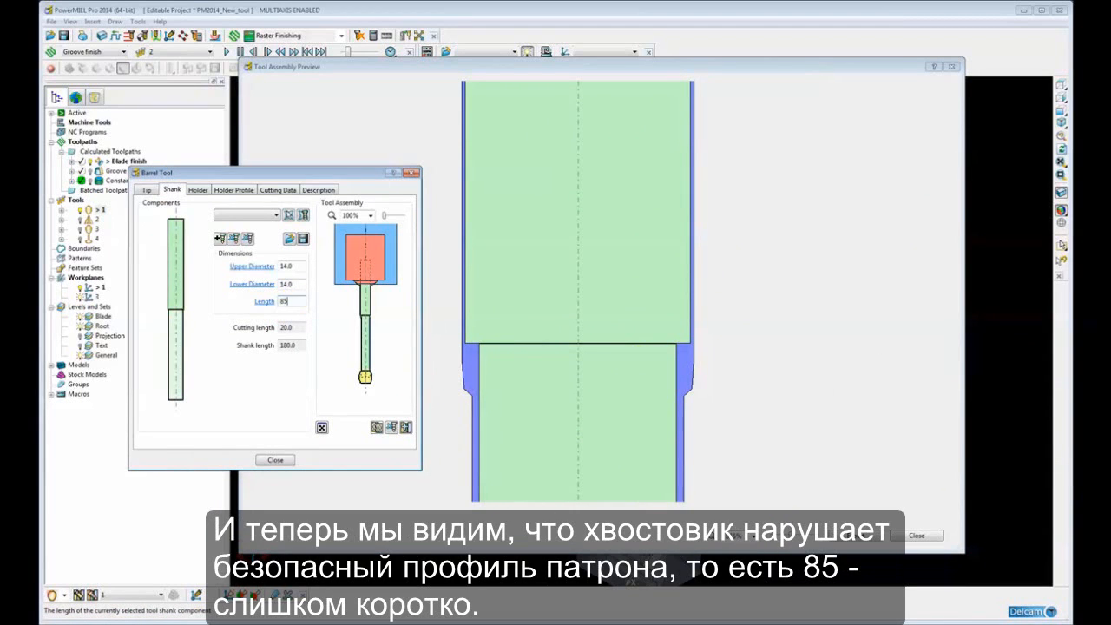
text(5)
key(Tab)
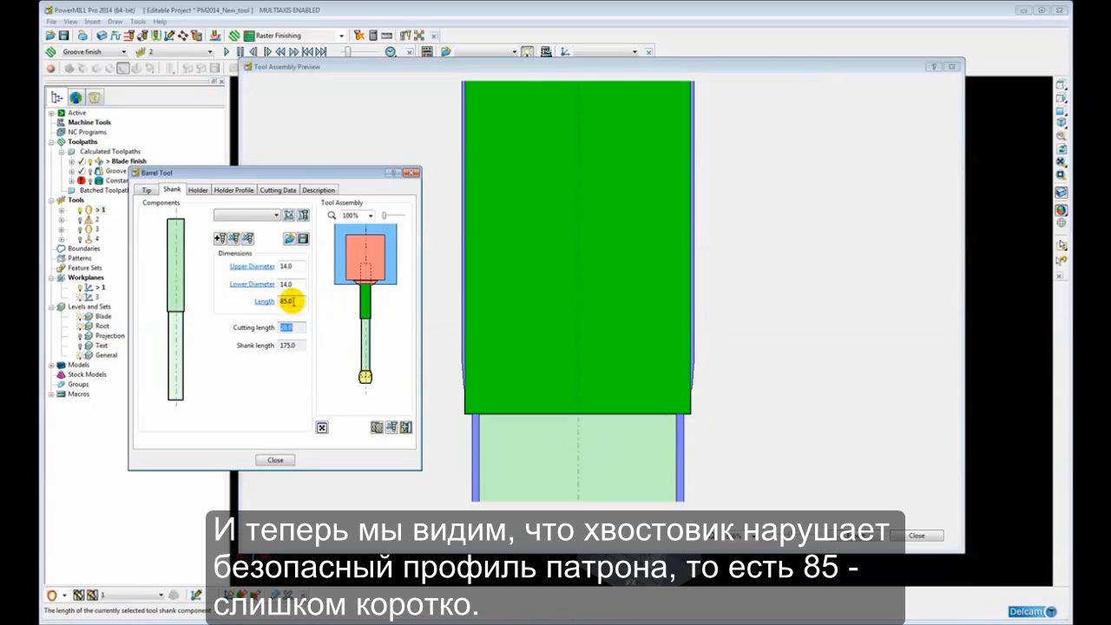
- Set the length of barrel tool 1's lower shank section to 87
drag(298, 302, 271, 302)
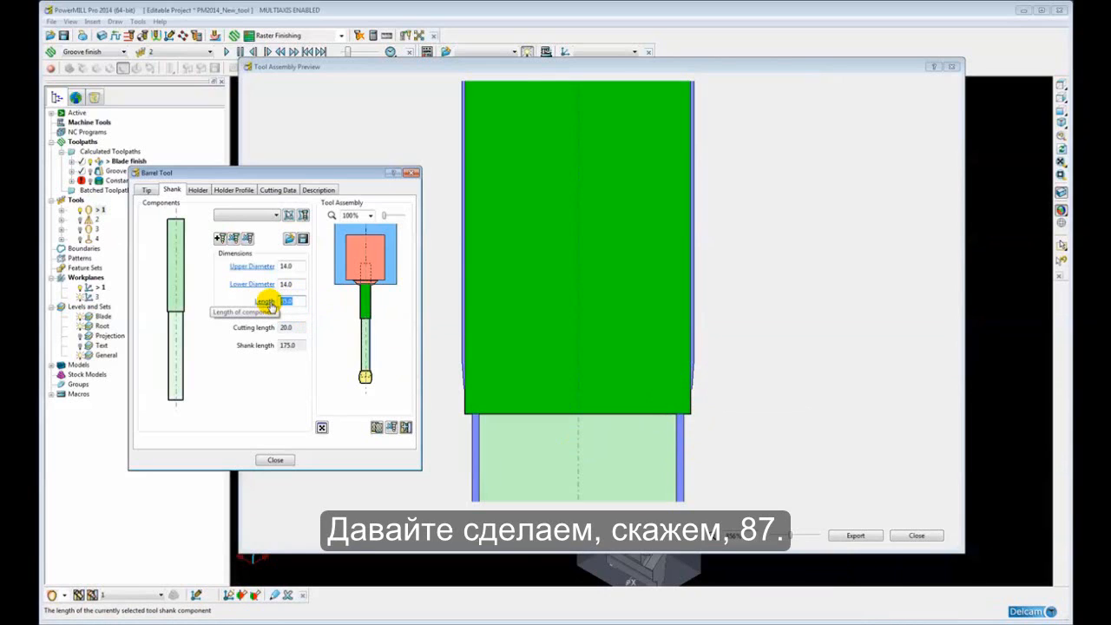
text(8)
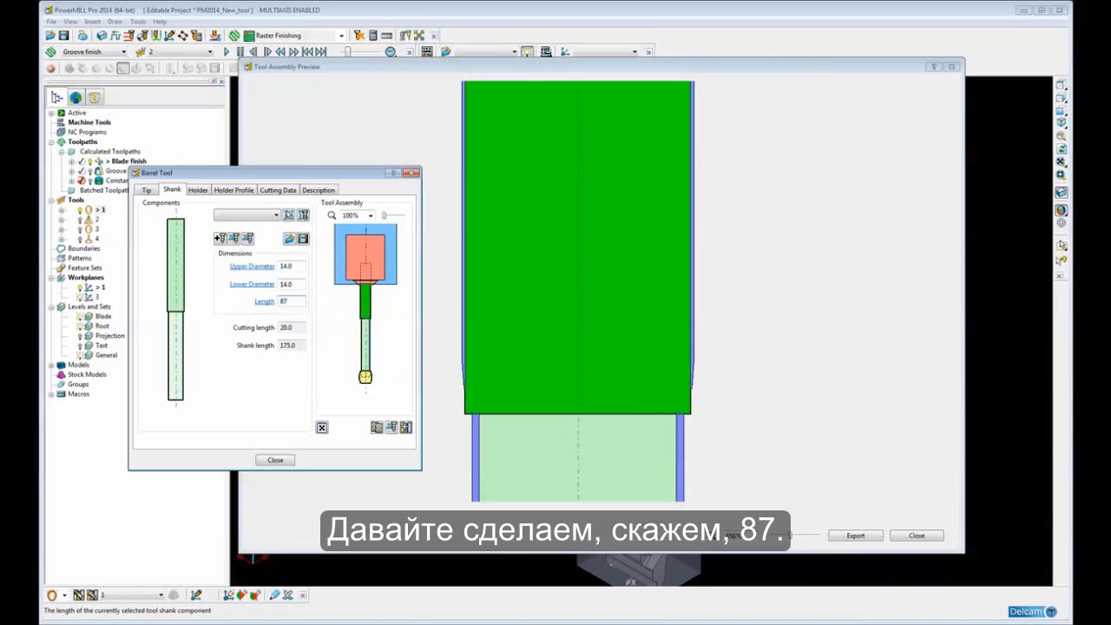
text(7)
key(Tab)
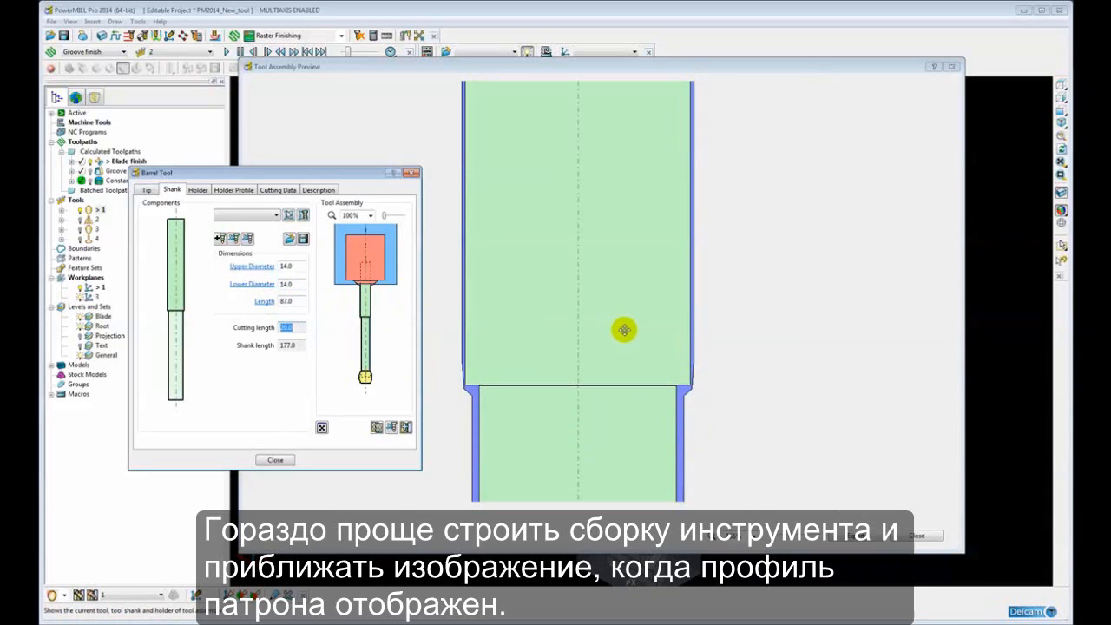